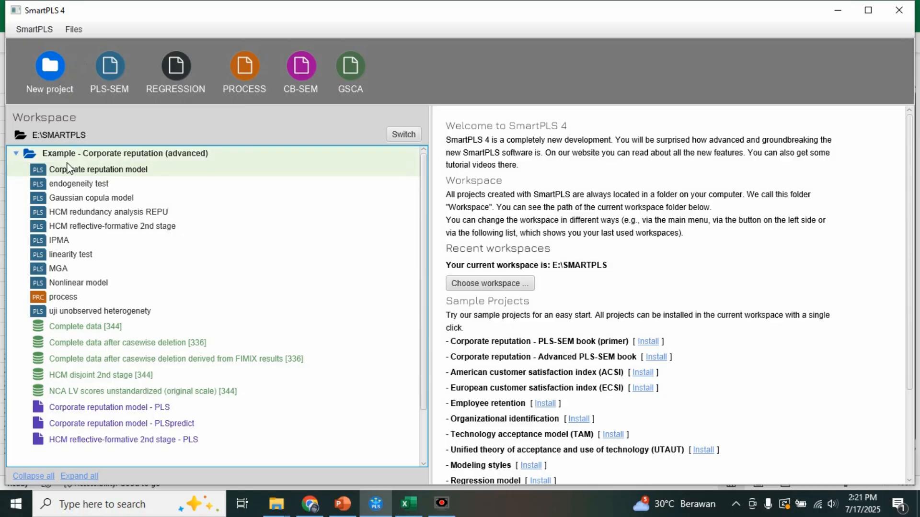
- Create a new PLS-SEM model named NCA in the Example - Corporate reputation (advanced) project
click(66, 154)
click(114, 73)
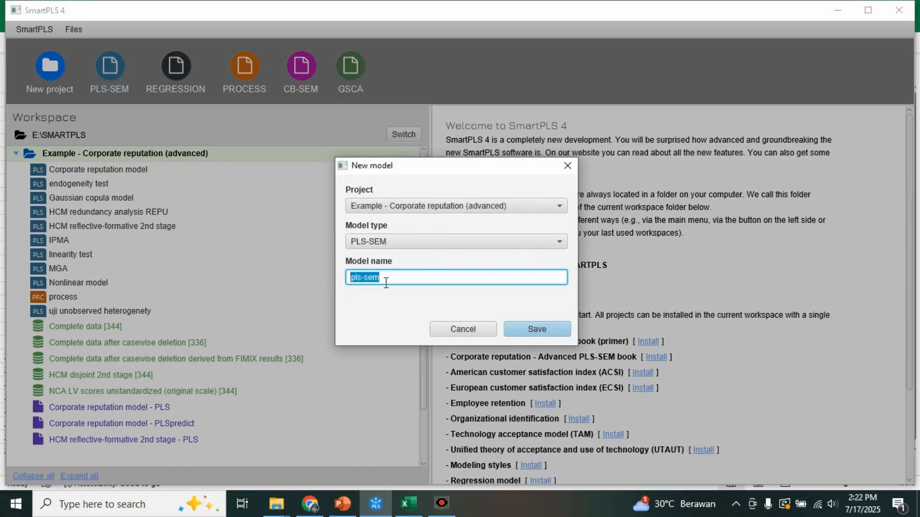
text(NCA)
click(537, 329)
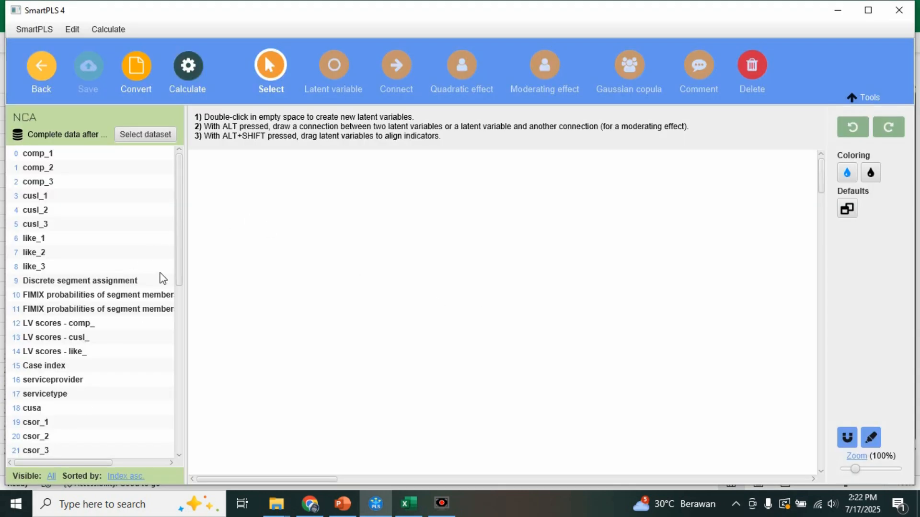
- Add the latent variables comp_ with indicators comp_1 to comp_3 and like_ with indicators like_1 to like_3
click(37, 153)
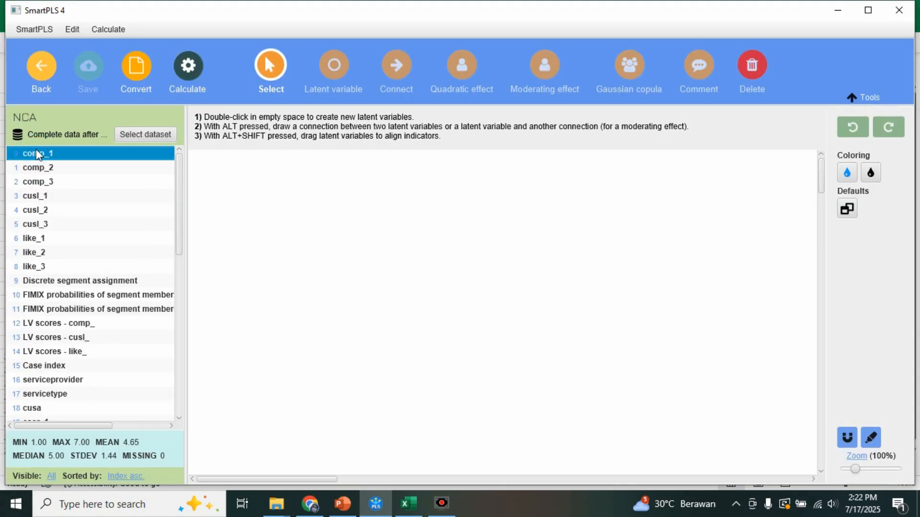
shift+click(38, 181)
drag(38, 181, 283, 211)
click(36, 241)
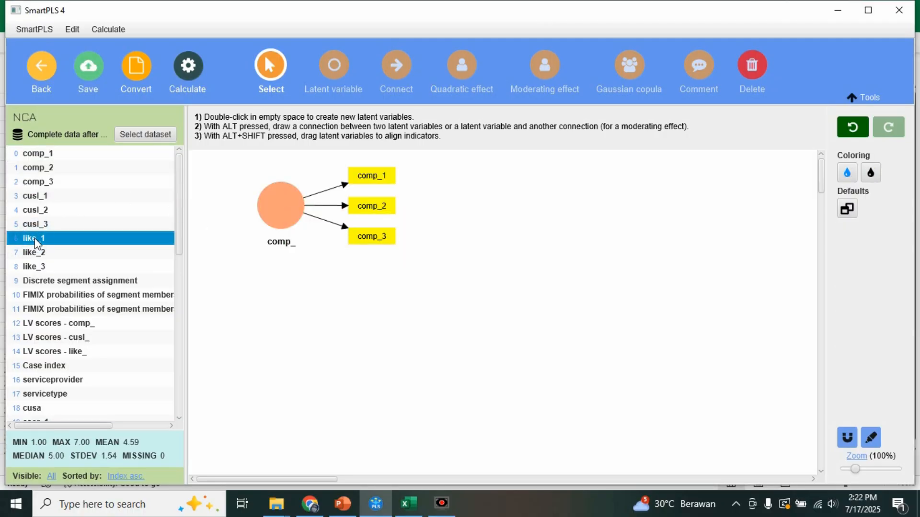
shift+click(33, 266)
drag(33, 267, 286, 383)
- Add the single-indicator variable cusa between the existing constructs, and cusl_ with indicators cusl_1 to cusl_3 beyond it
click(33, 408)
drag(33, 408, 437, 297)
click(45, 198)
shift+click(36, 224)
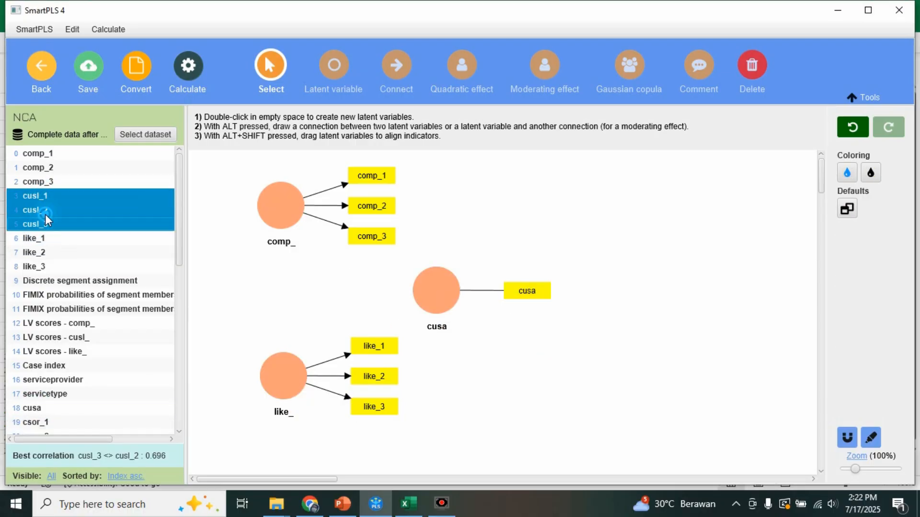
drag(36, 223, 577, 288)
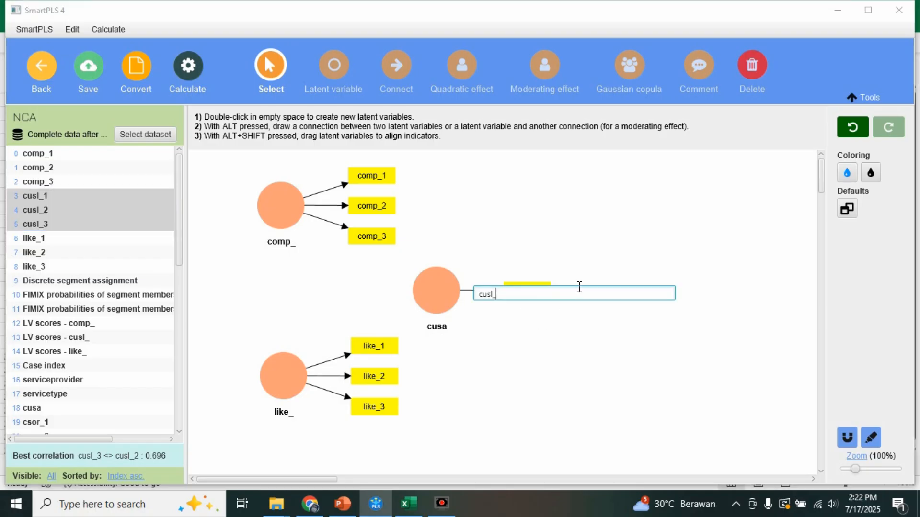
key(Return)
- Align the indicators of comp_, like_ and cusa to the left of their latent variables
click(287, 225)
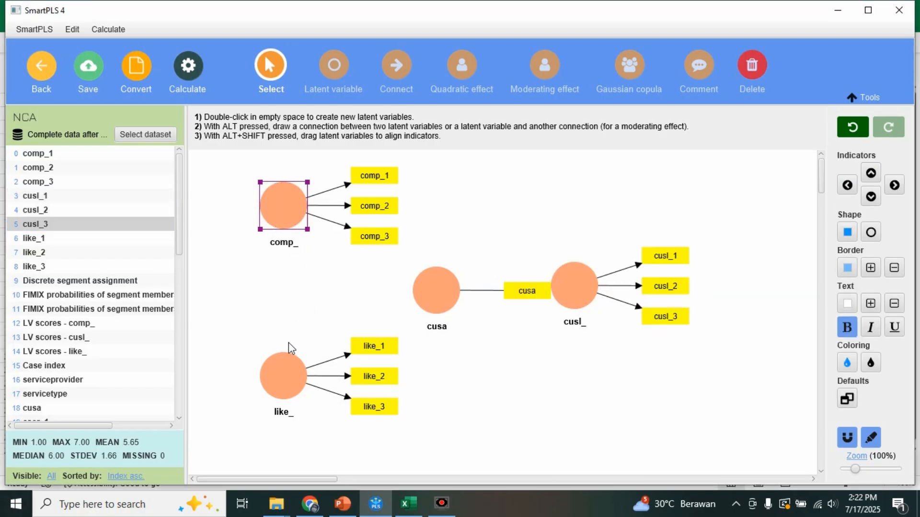
click(285, 374)
ctrl+click(281, 218)
right_click(282, 219)
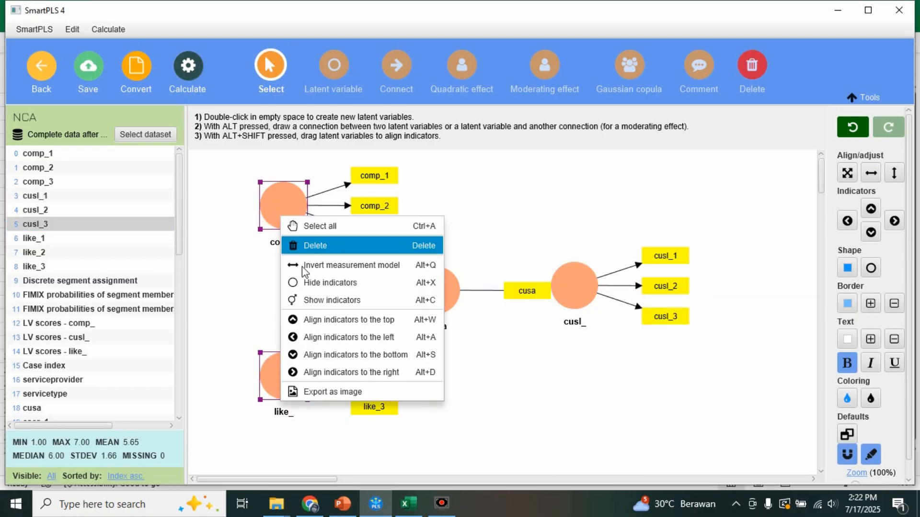
click(304, 338)
click(424, 297)
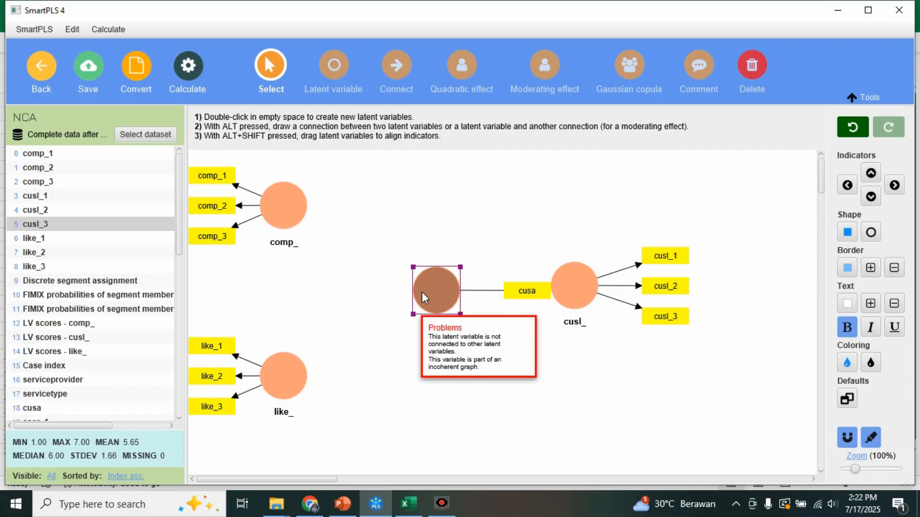
right_click(423, 297)
click(434, 425)
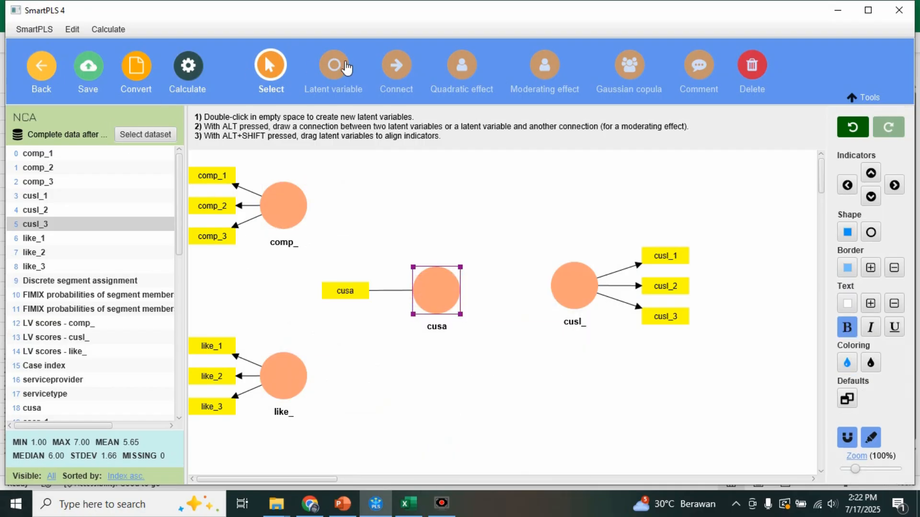
click(438, 214)
- Connect comp_ and like_ each to cusa and cusl_, and connect cusa to cusl_
click(398, 91)
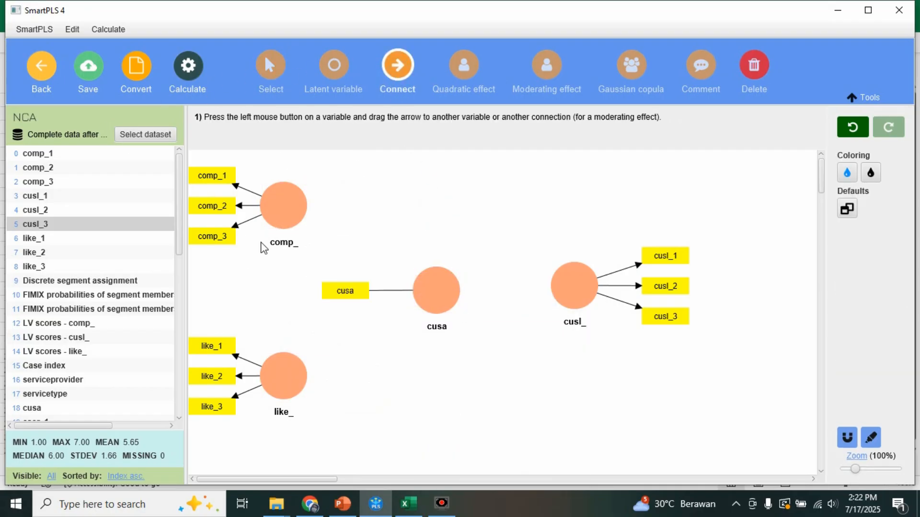
drag(283, 206, 433, 288)
mouse_move(284, 376)
mouse_down()
mouse_move(443, 295)
mouse_move(575, 290)
mouse_up()
drag(283, 206, 575, 297)
drag(284, 376, 571, 317)
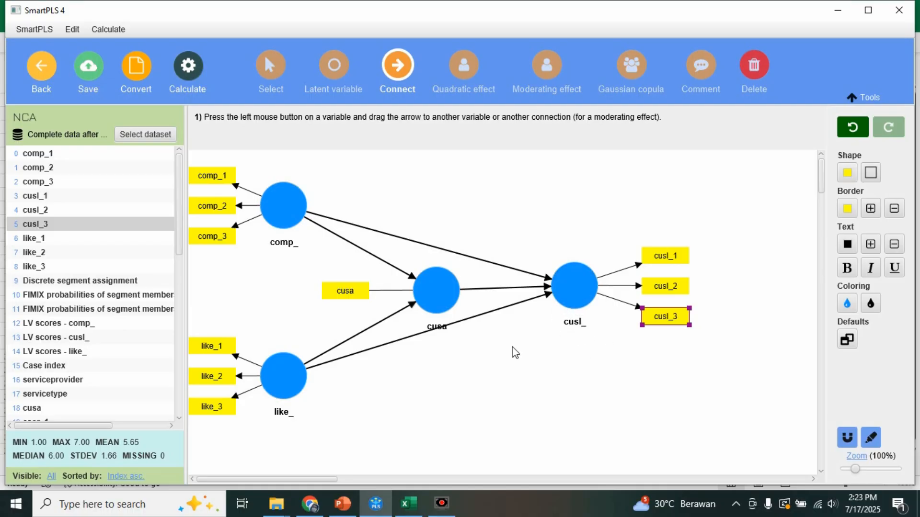
- Calculate the model with the PLS-SEM algorithm and run bootstrapping with 1000 subsamples
click(195, 87)
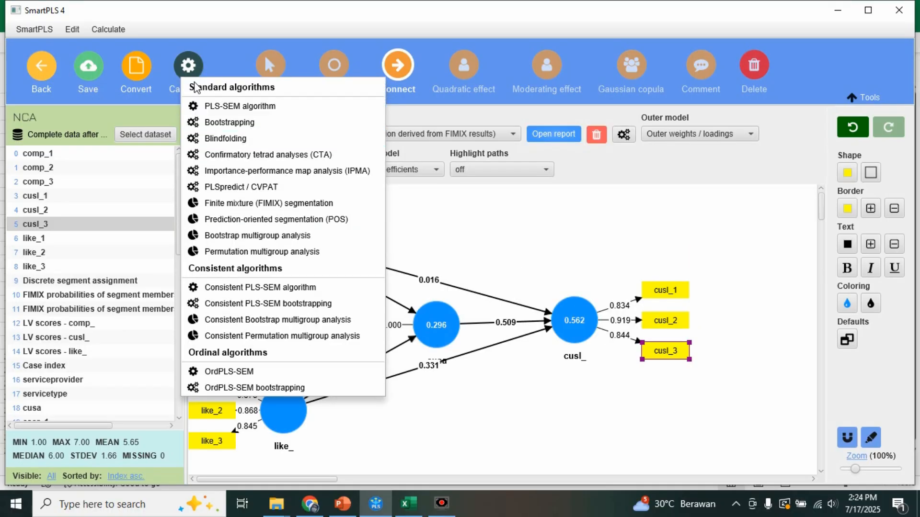
click(188, 72)
click(188, 73)
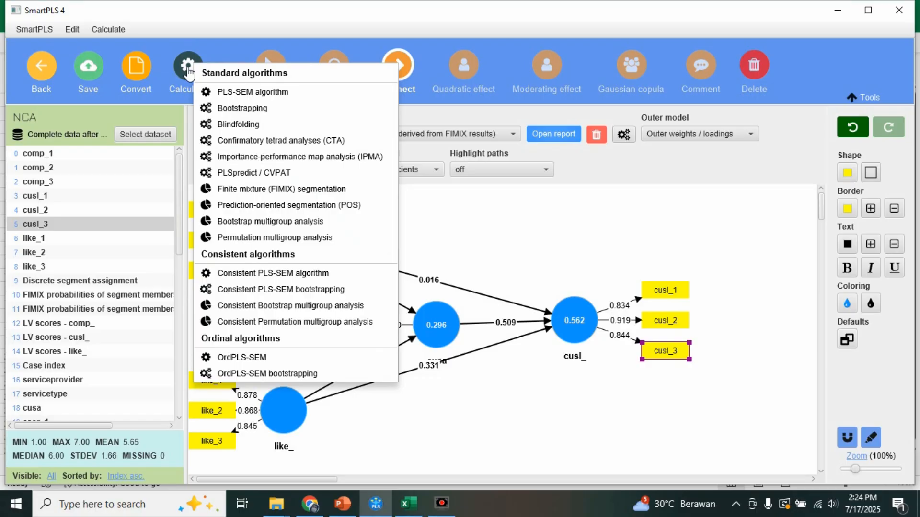
click(239, 111)
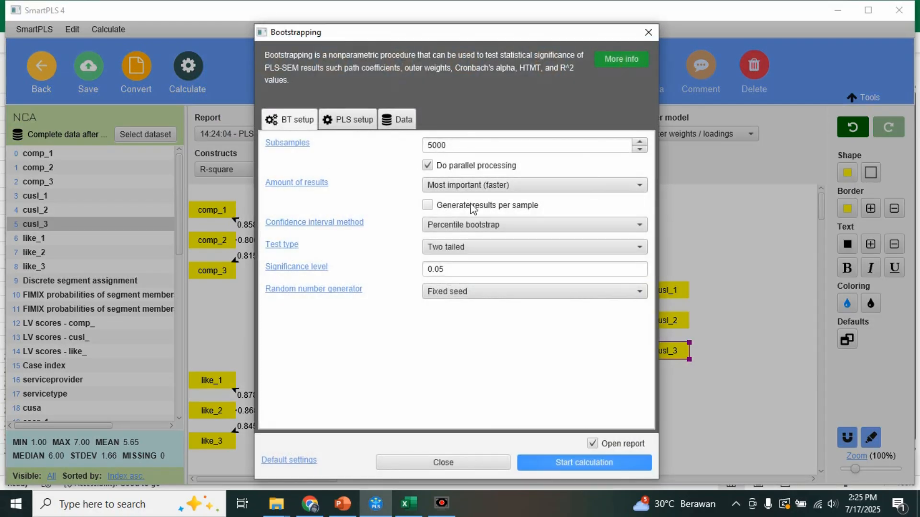
click(432, 148)
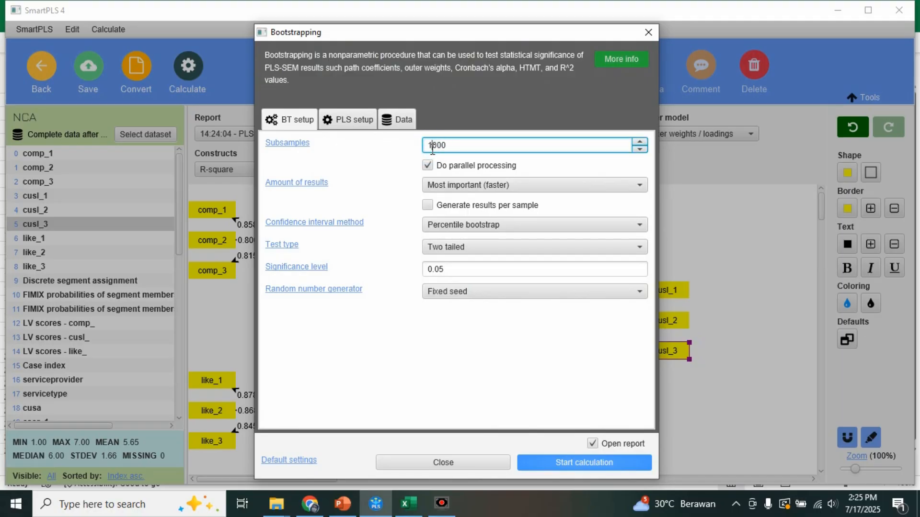
click(598, 458)
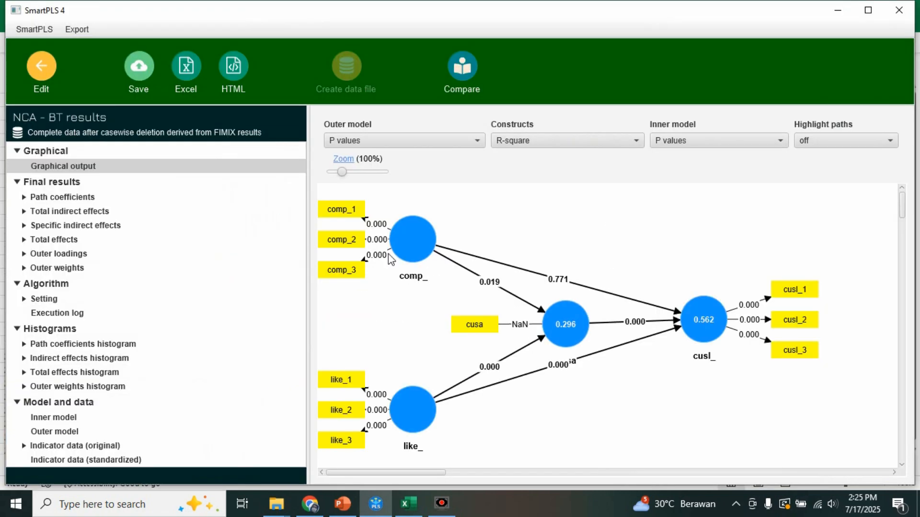
- Copy the bootstrapped path coefficients table into the blank Excel sheet at cell A1 and widen column A to fit the path names
click(81, 197)
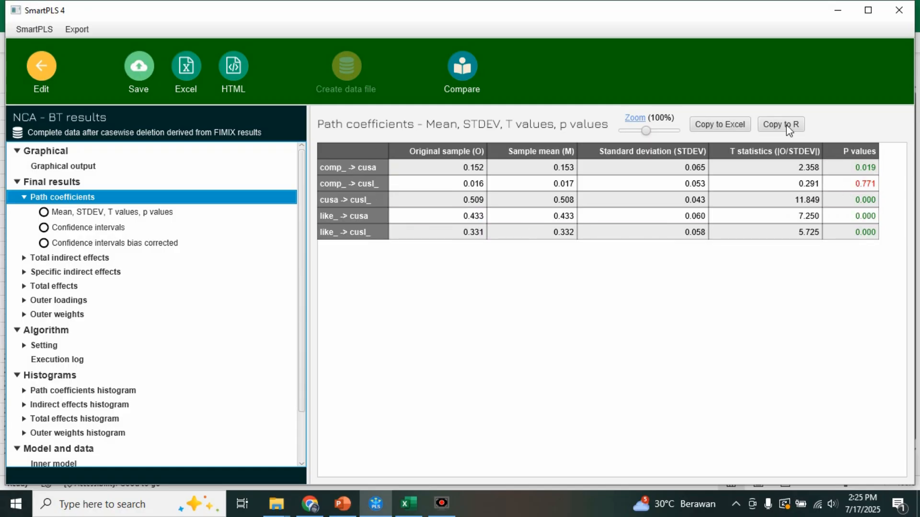
click(710, 123)
right_click(44, 100)
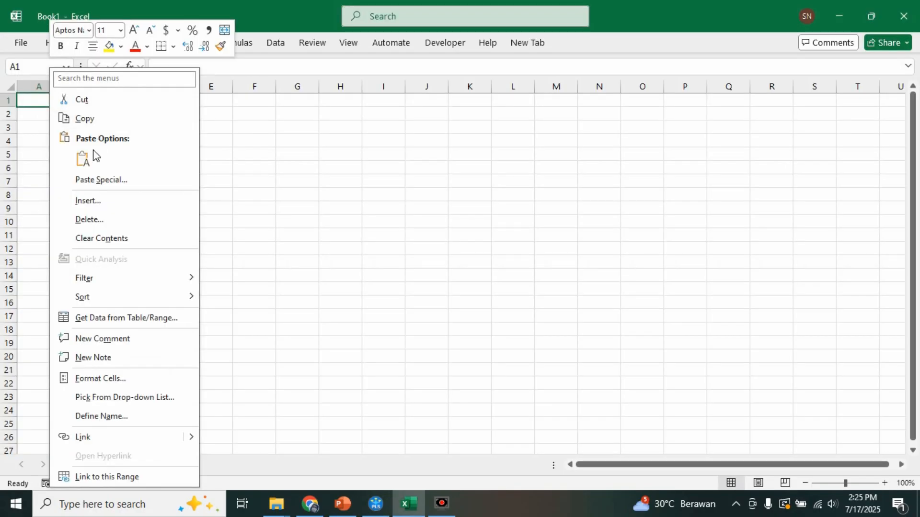
click(84, 159)
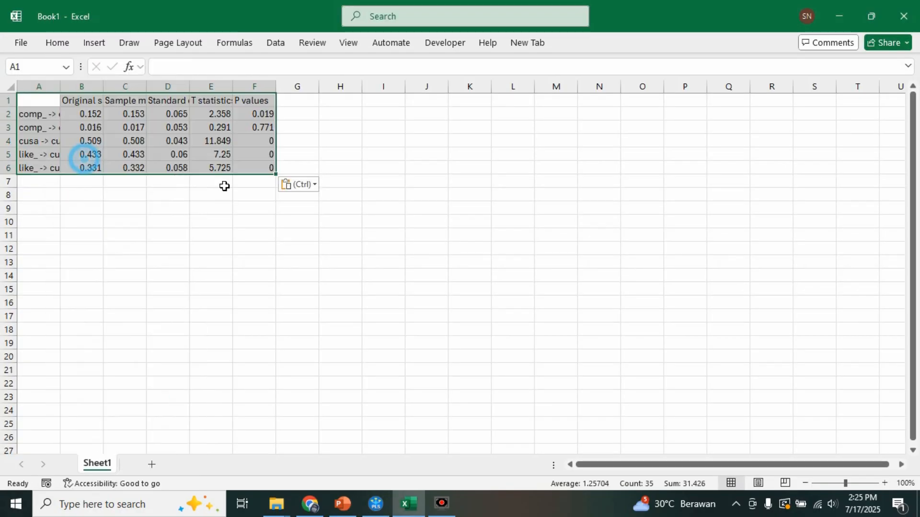
click(224, 248)
drag(60, 88, 109, 89)
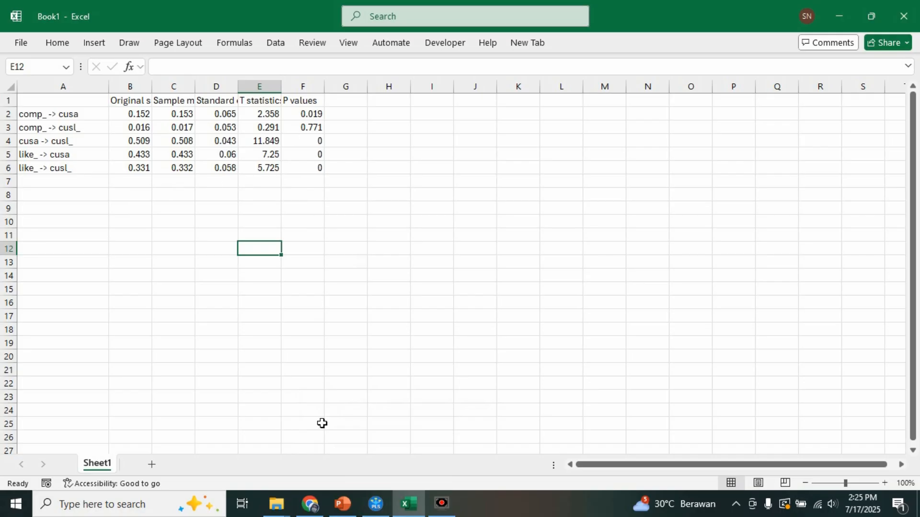
- Switch back to SmartPLS and run the PLS-SEM algorithm on the NCA model with Unstandardized results
click(376, 504)
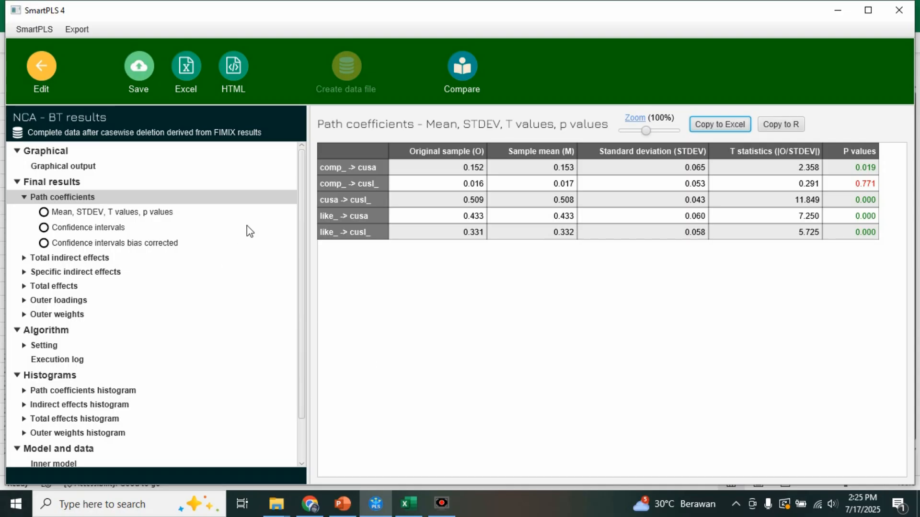
click(38, 77)
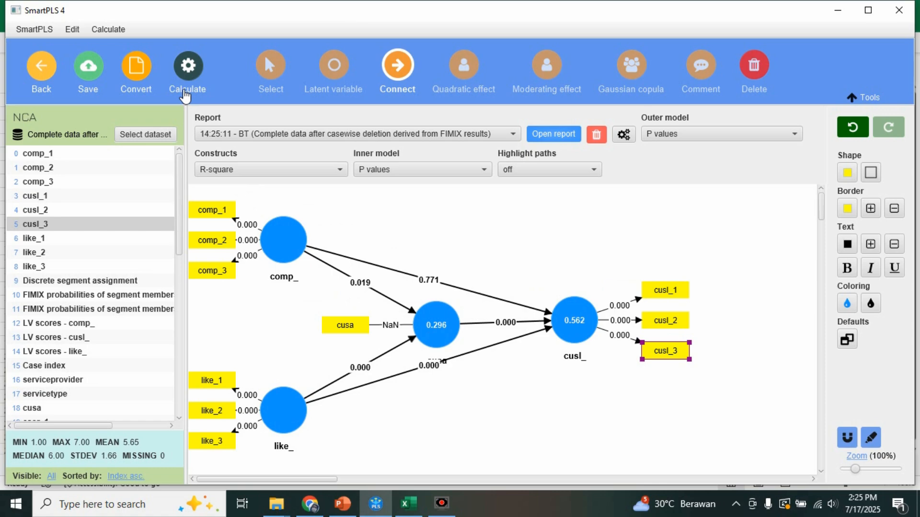
click(190, 77)
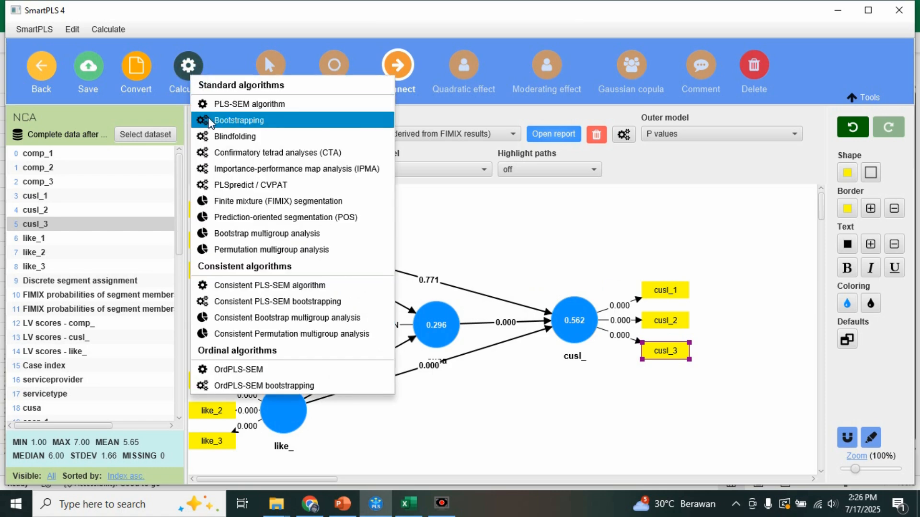
click(257, 106)
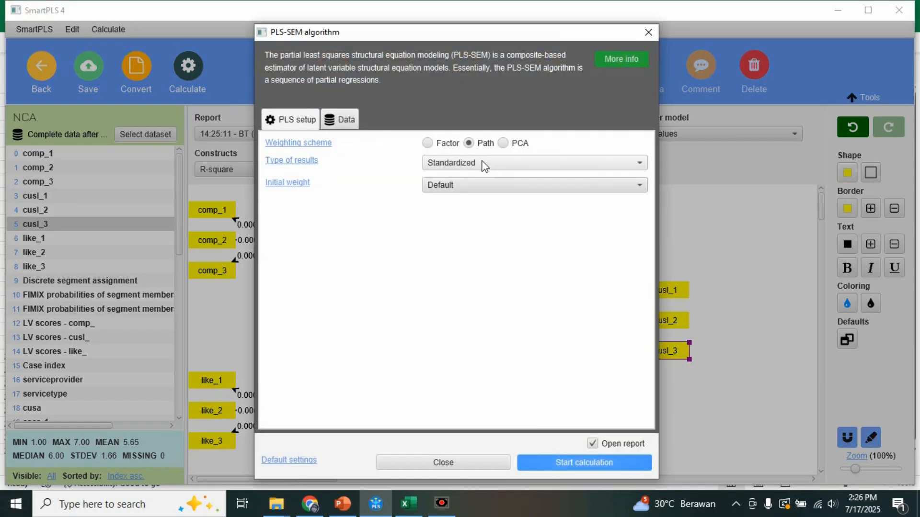
click(482, 163)
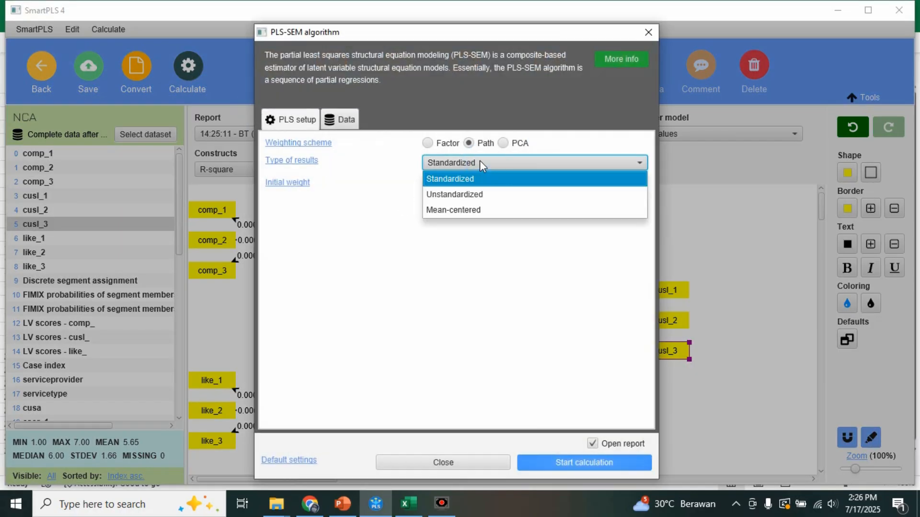
click(464, 197)
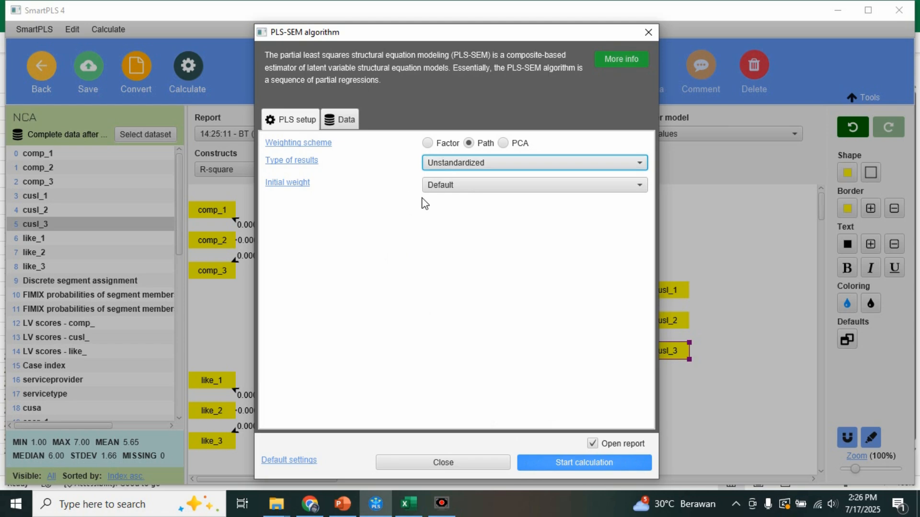
click(563, 467)
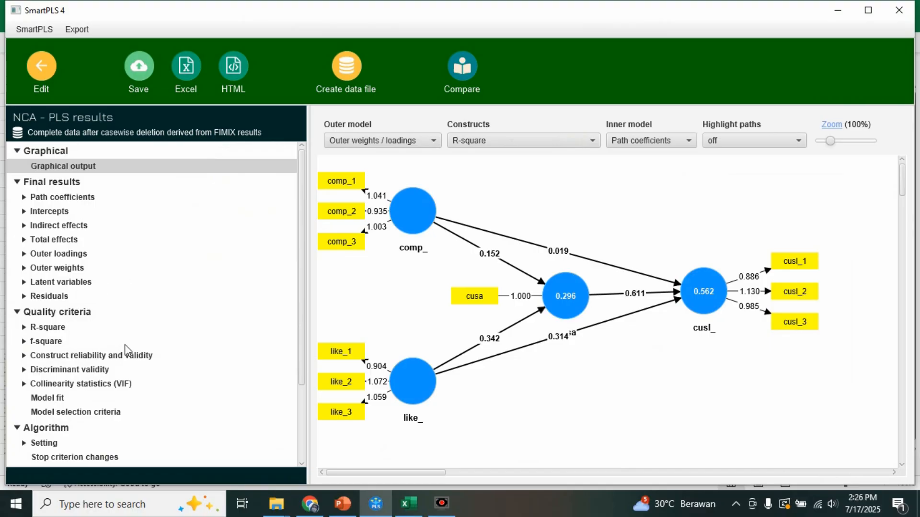
- Create a data file named "Laten value nca" from the results, containing only the latent variable scores
click(75, 283)
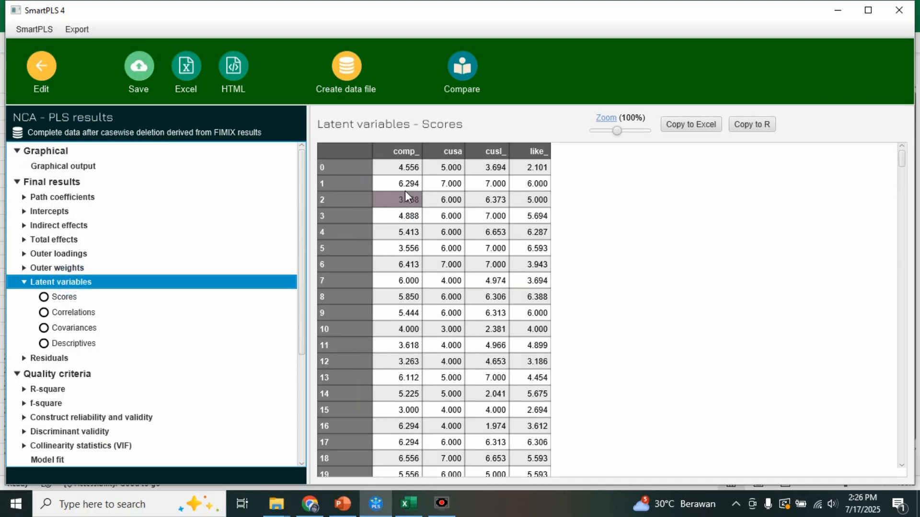
click(353, 86)
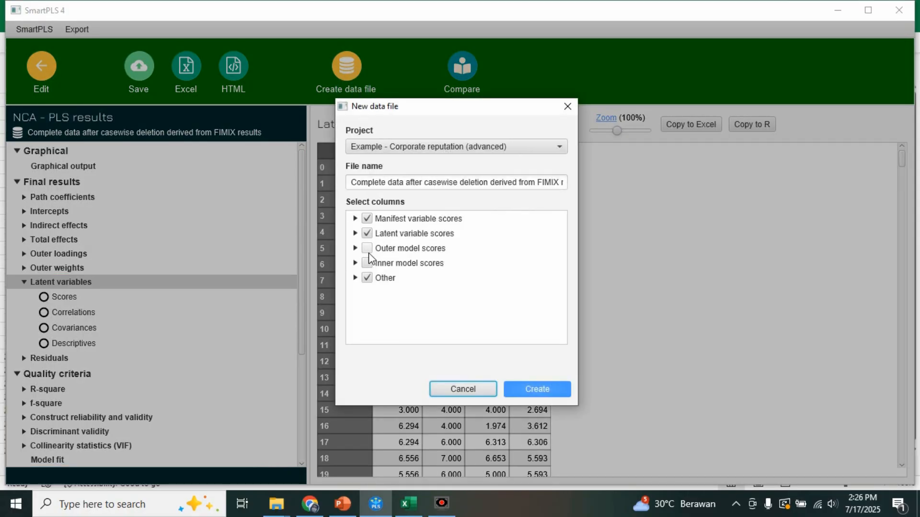
click(366, 219)
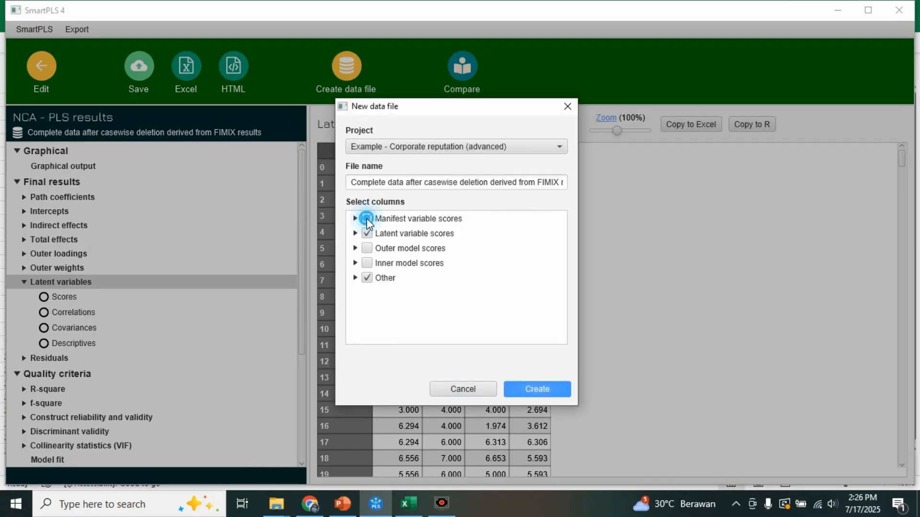
click(367, 279)
click(396, 184)
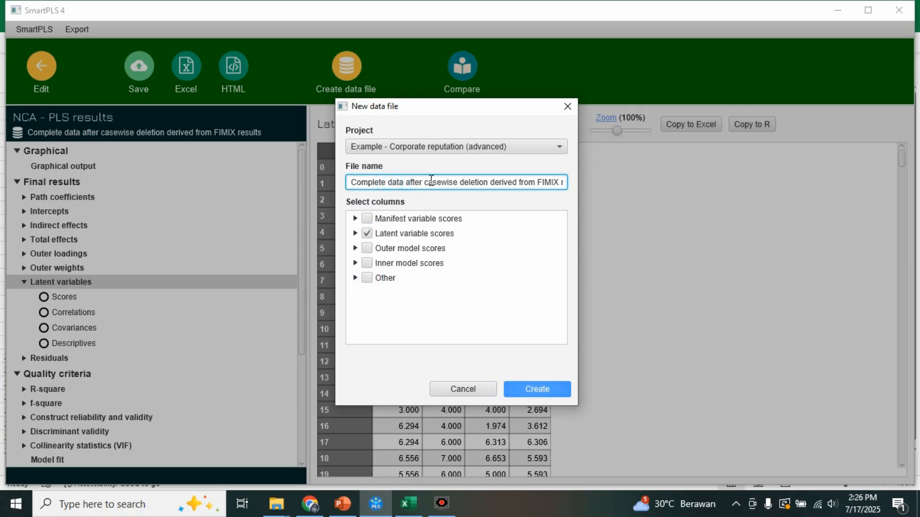
triple_click(352, 184)
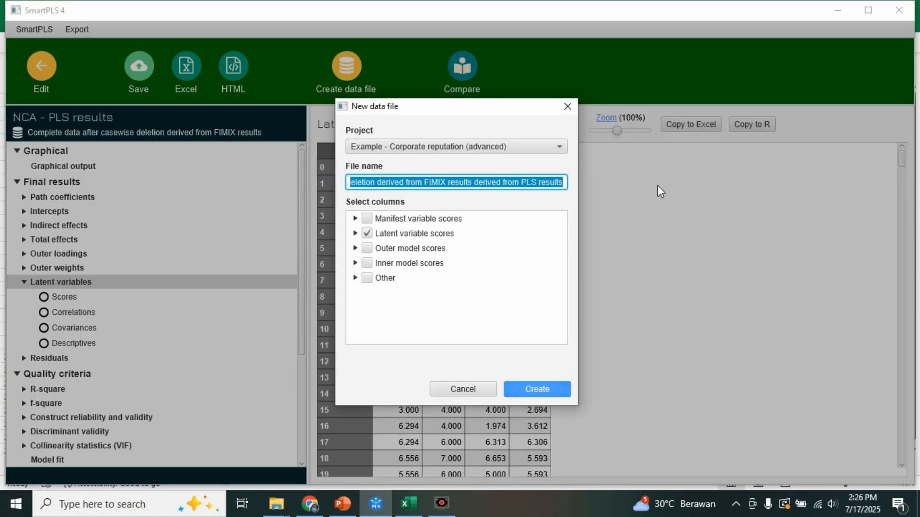
text(Laten value nca)
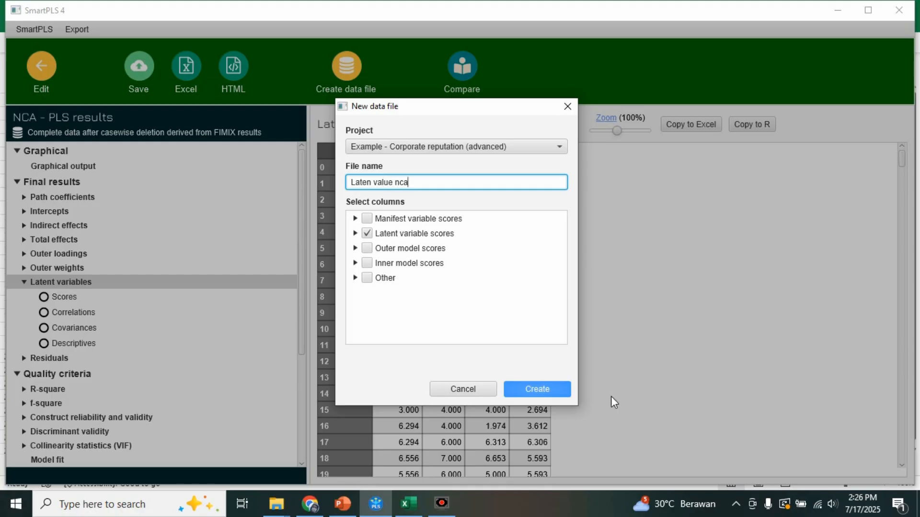
click(537, 389)
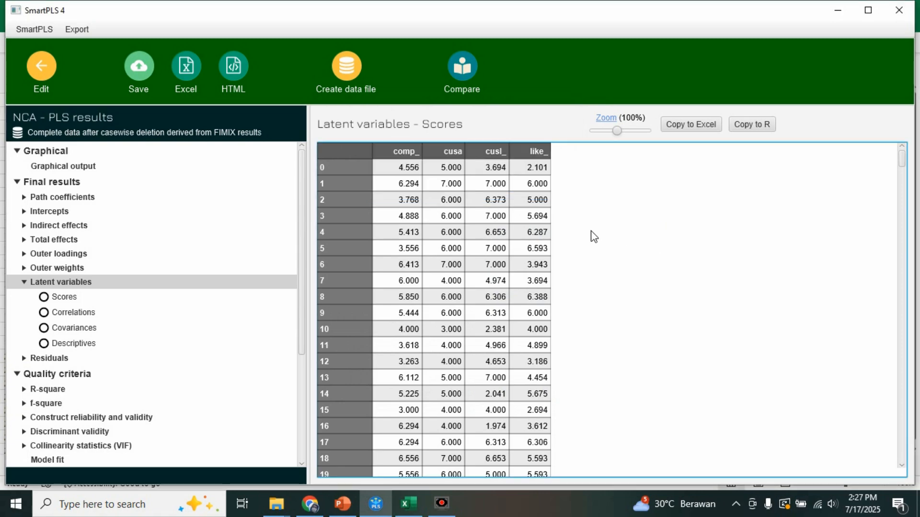
- Leave the PLS results and return to the workspace, saving the changes to the NCA model
click(40, 71)
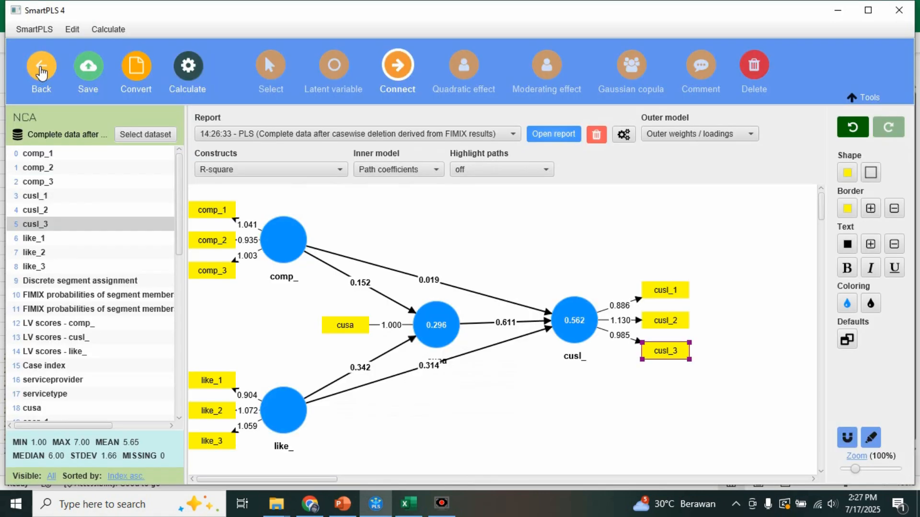
click(41, 72)
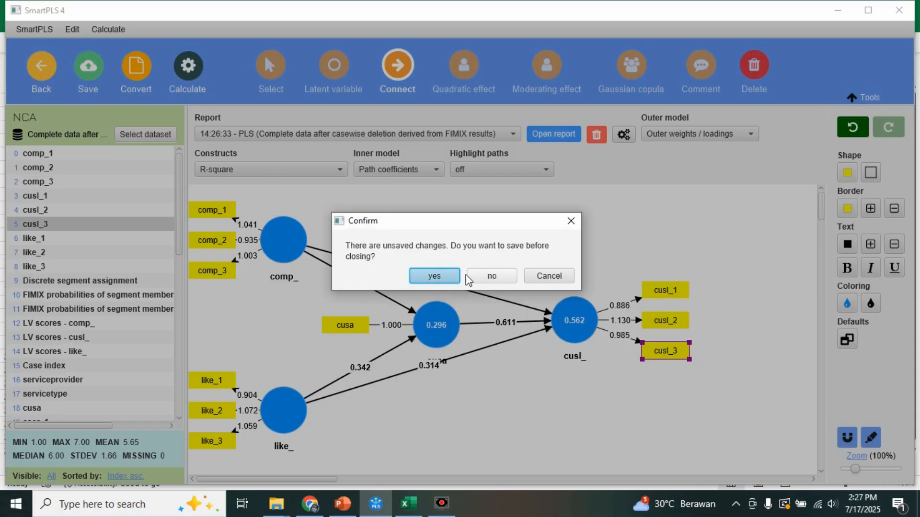
click(447, 276)
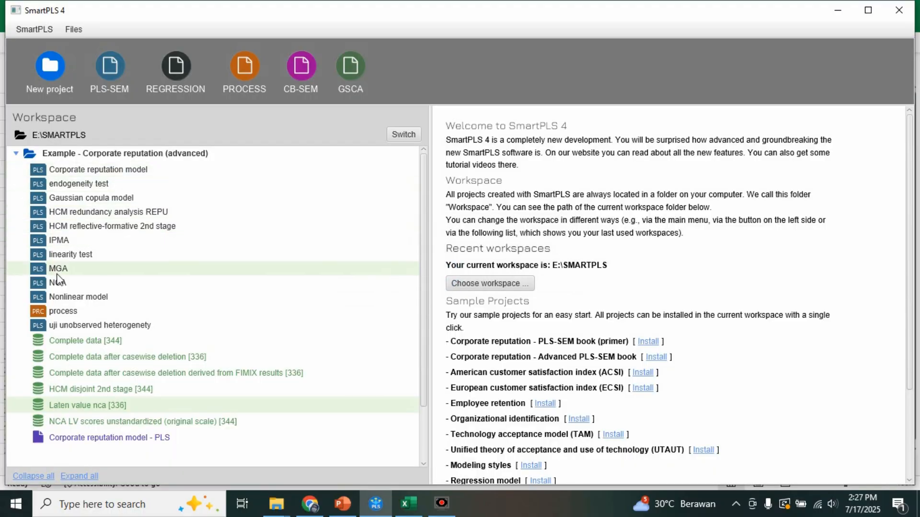
- Create a REGRESSION model named "nca test" in the Corporate reputation (advanced) project and assign it the "Laten value nca" dataset
click(176, 71)
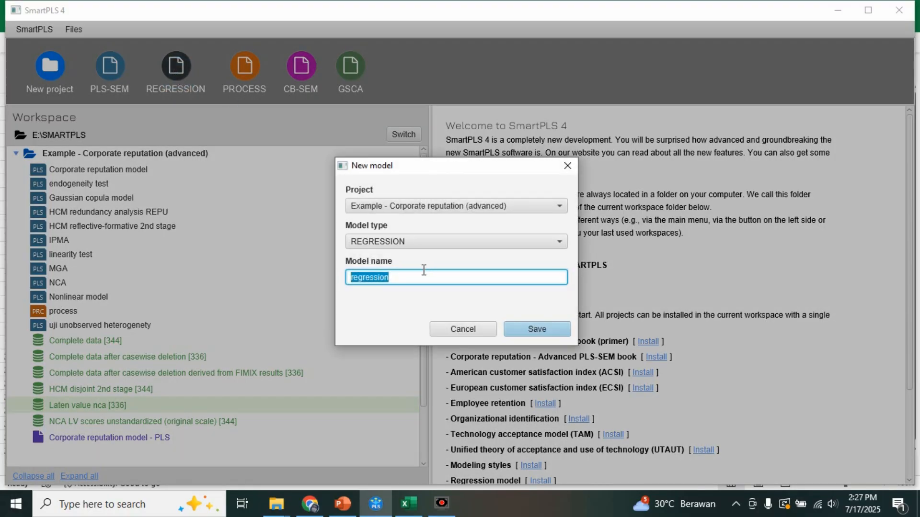
text(nca test)
click(541, 337)
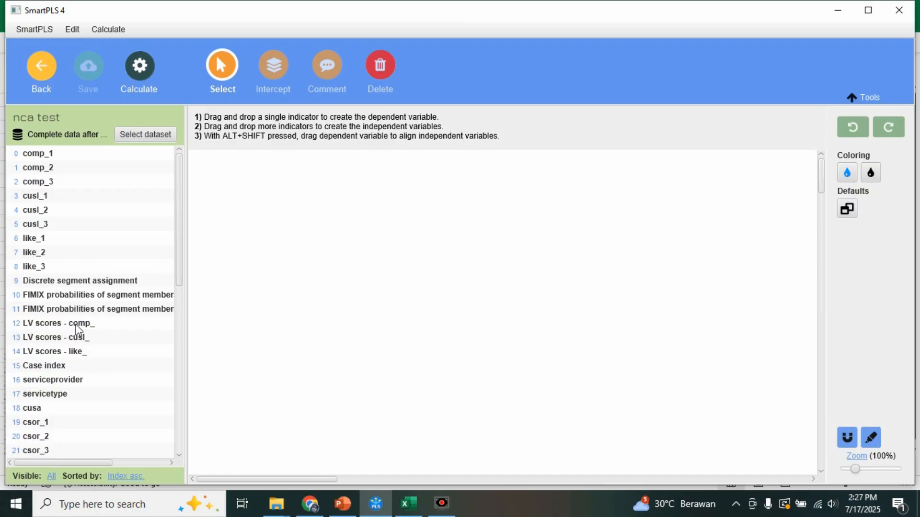
scroll(72, 357, down, 9)
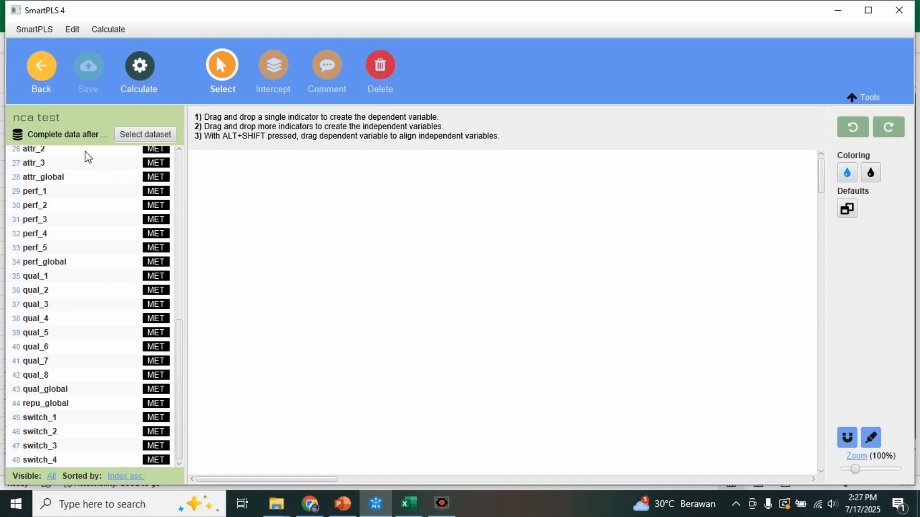
click(141, 138)
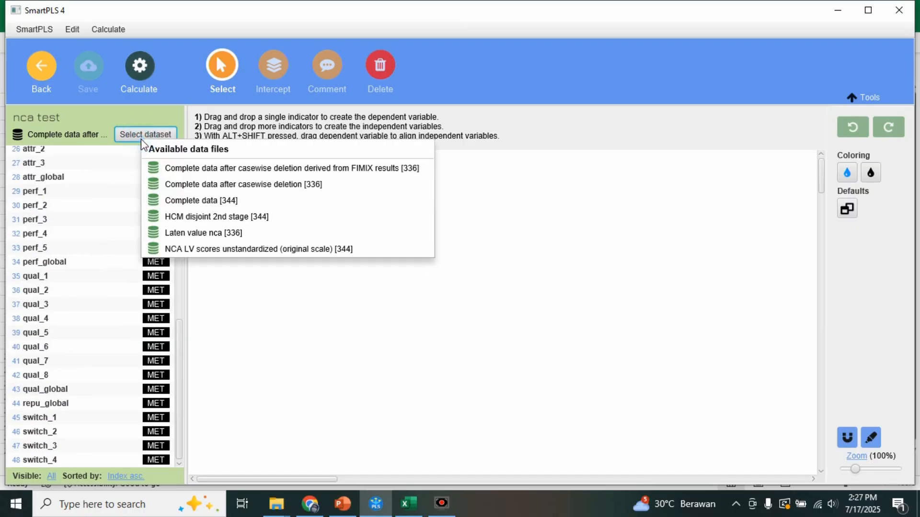
click(198, 235)
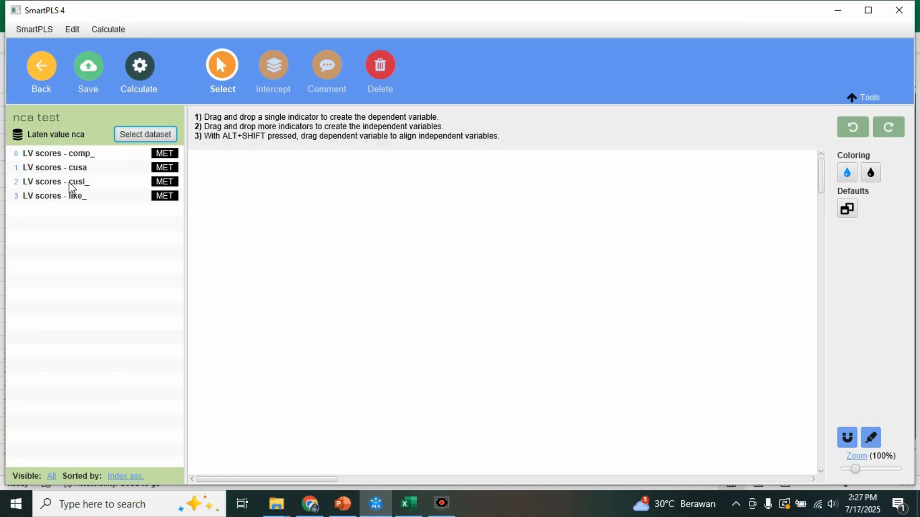
- Build the regression with LV scores - cusl_ as dependent variable and the comp_, cusa and like_ LV scores as independent variables
drag(72, 187, 432, 202)
drag(453, 204, 448, 212)
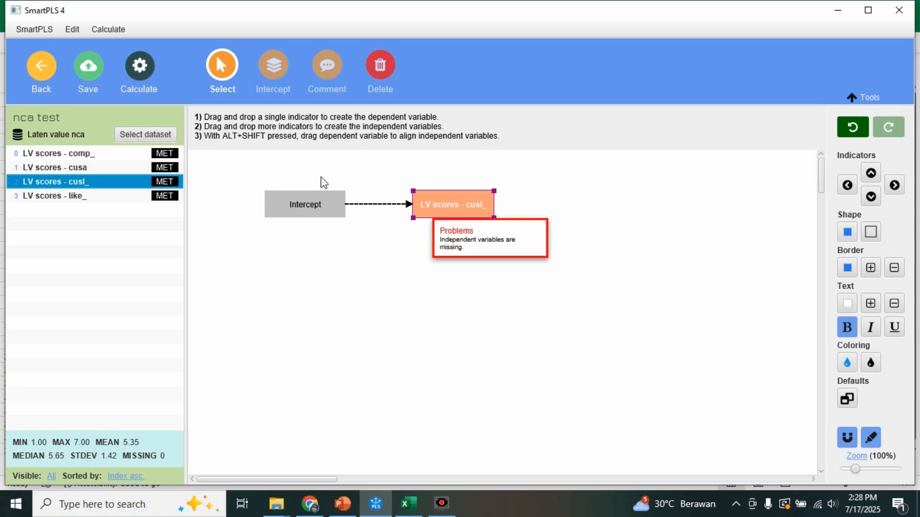
click(74, 155)
ctrl+click(73, 166)
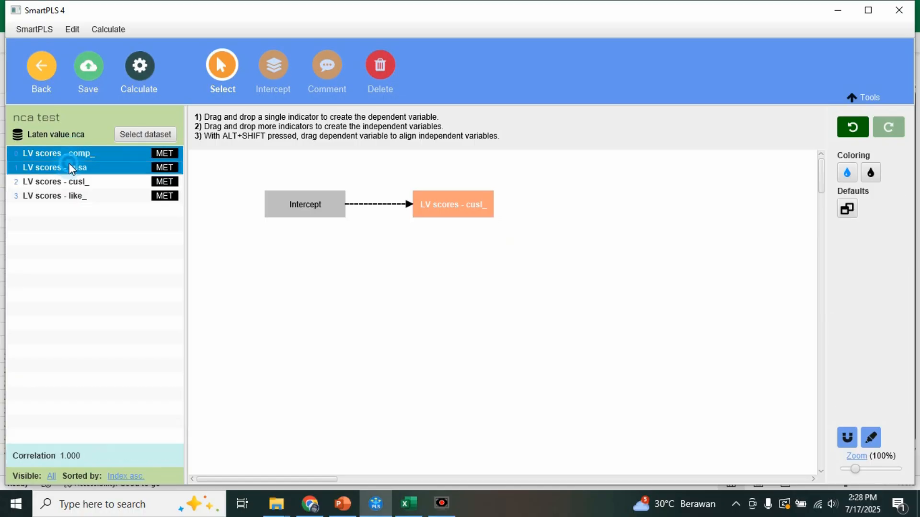
ctrl+click(71, 197)
drag(71, 197, 514, 212)
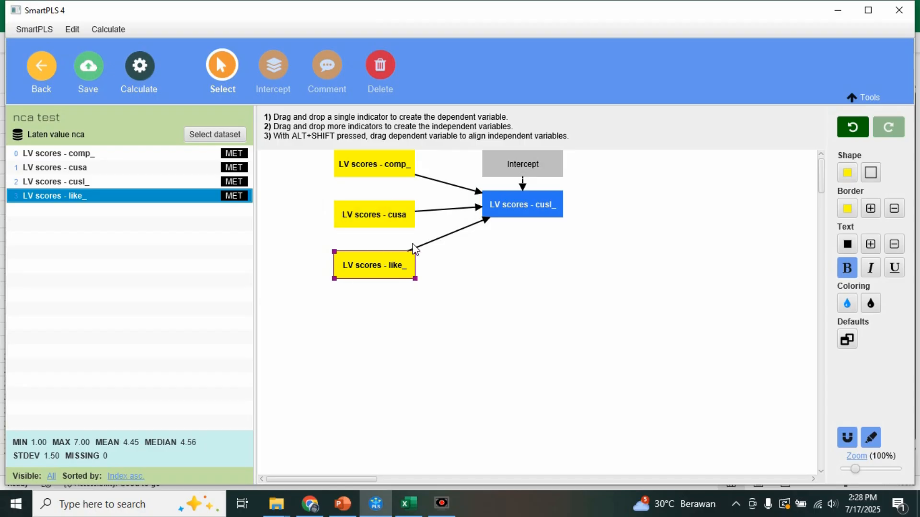
click(474, 299)
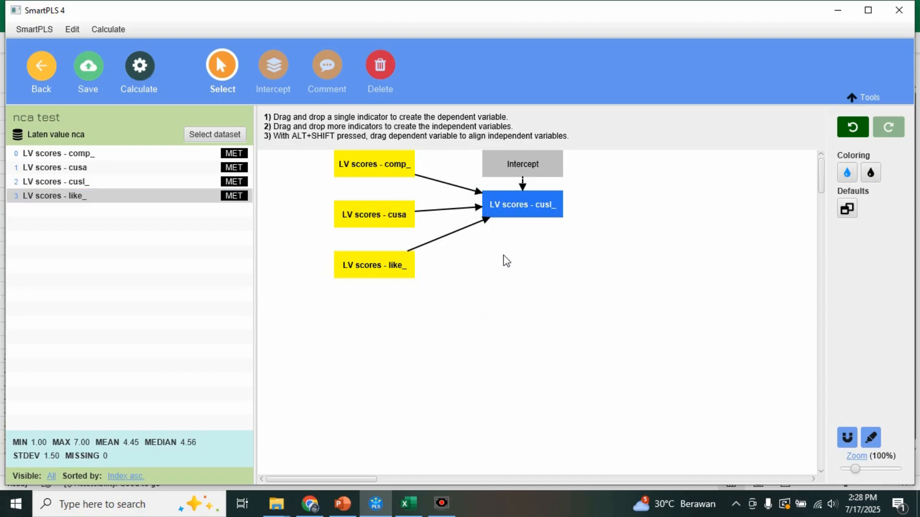
- Run the NCA permutation on the nca test model with 1000 permutations
click(136, 77)
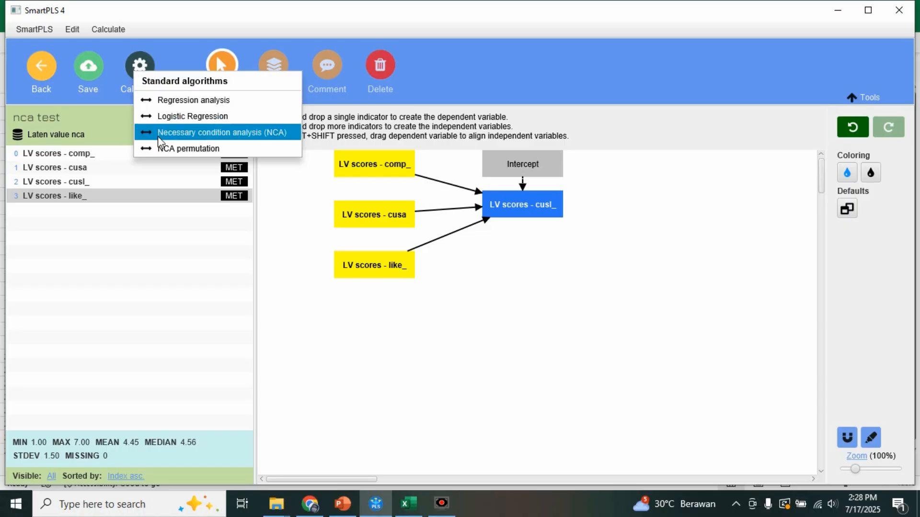
click(179, 148)
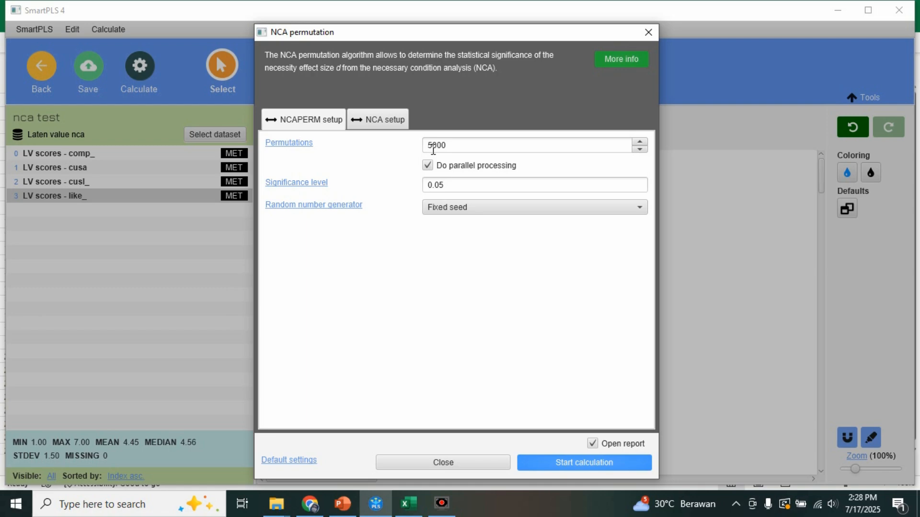
drag(434, 150, 425, 150)
key(BackSpace)
text(1)
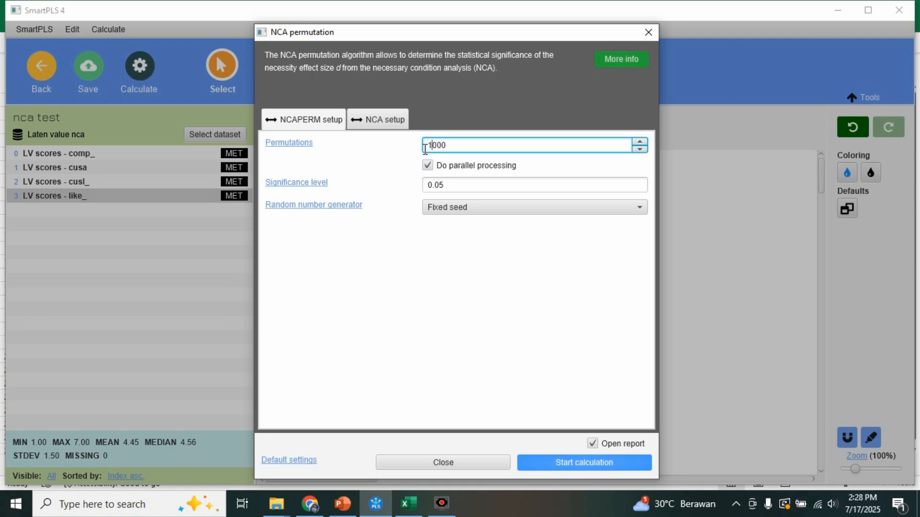
click(461, 145)
click(559, 462)
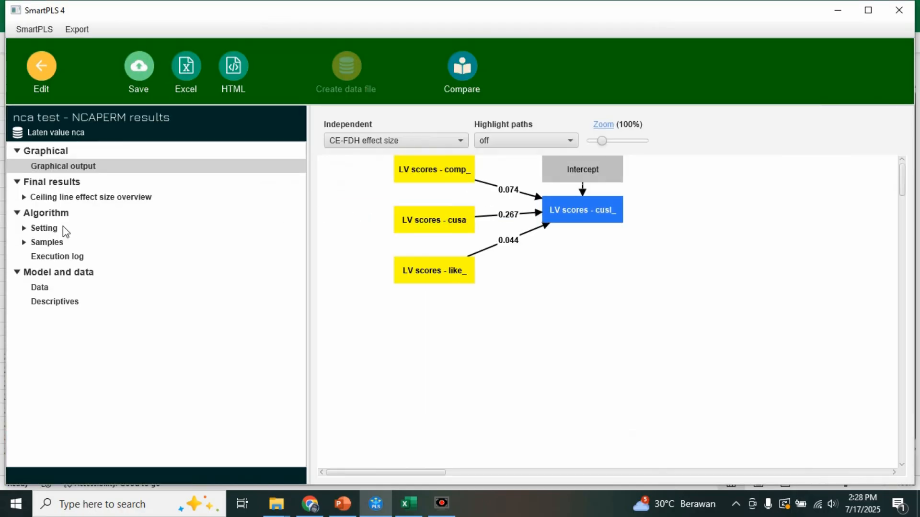
- Copy the CE-FDH ceiling line effect size overview into the Excel sheet at cell A8, below the path coefficients
click(45, 197)
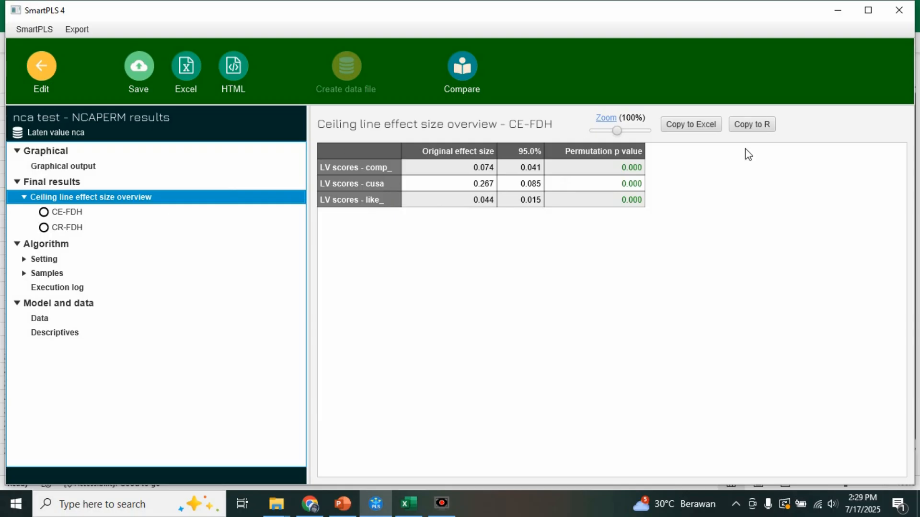
click(690, 124)
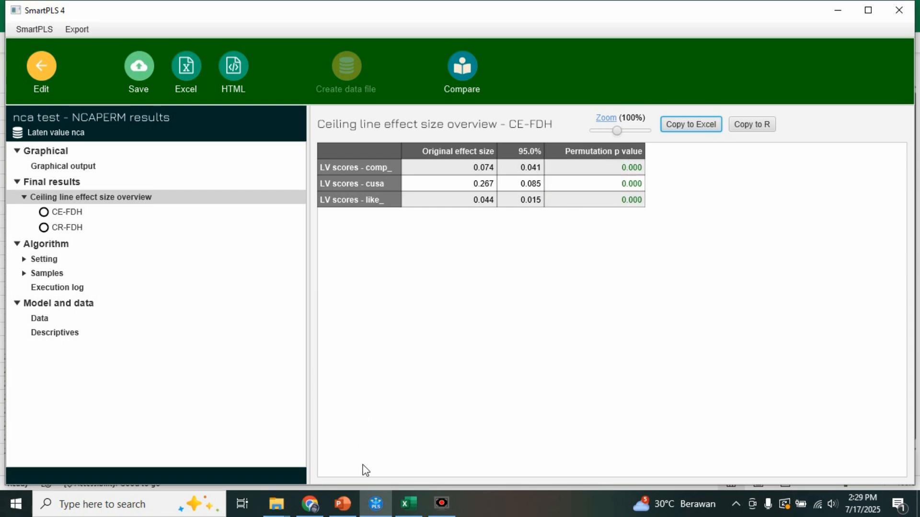
mouse_move(401, 502)
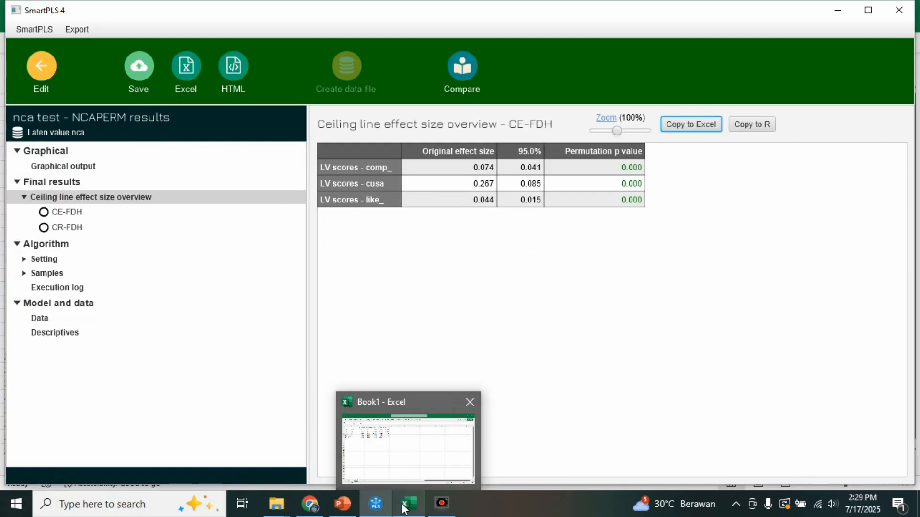
click(405, 507)
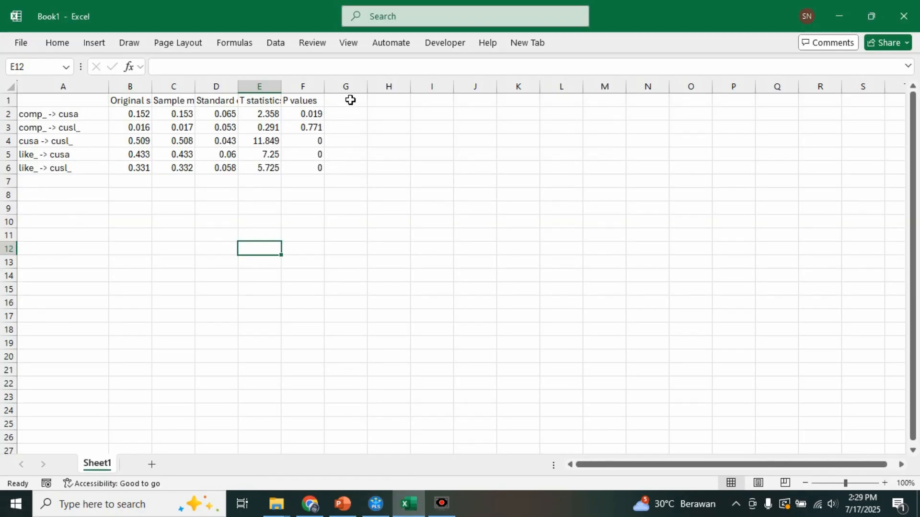
right_click(62, 195)
click(93, 158)
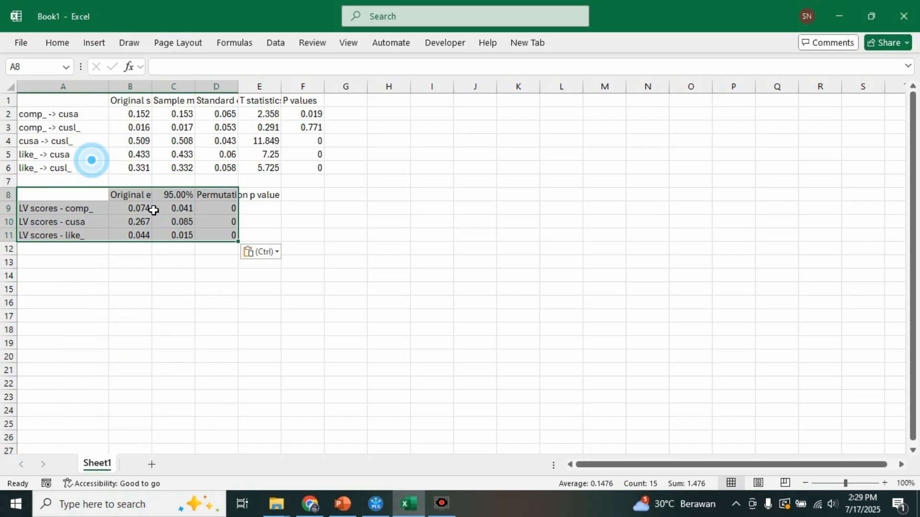
click(164, 283)
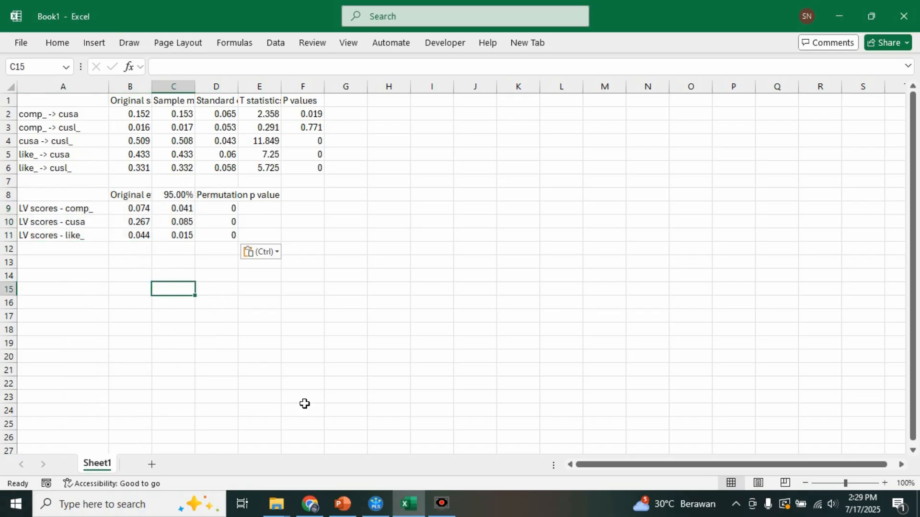
- Compare the CE-FDH effect sizes and permutation p values in SmartPLS with the effect size guidelines on PowerPoint slide 73
click(375, 503)
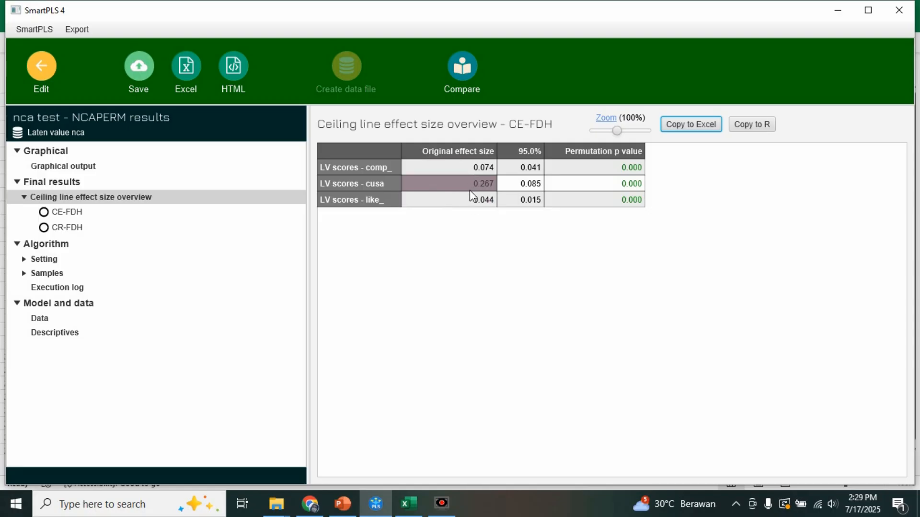
click(378, 510)
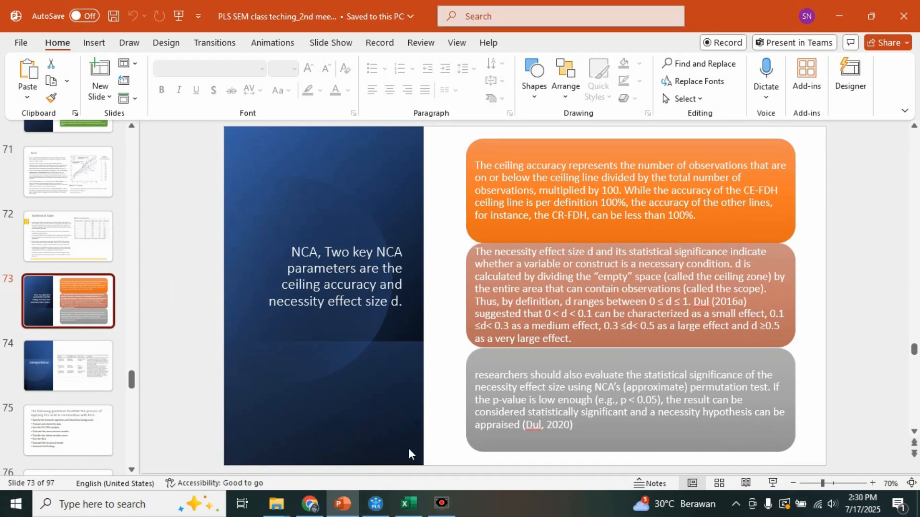
click(374, 510)
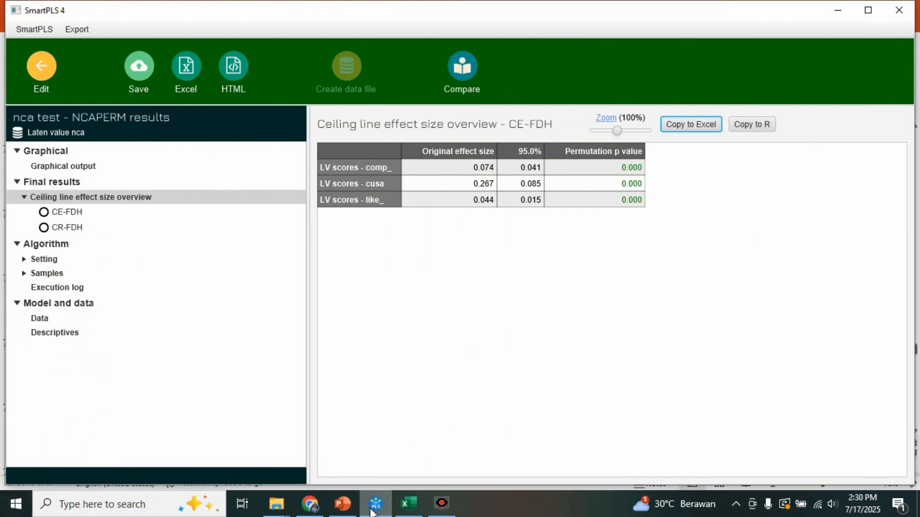
click(374, 511)
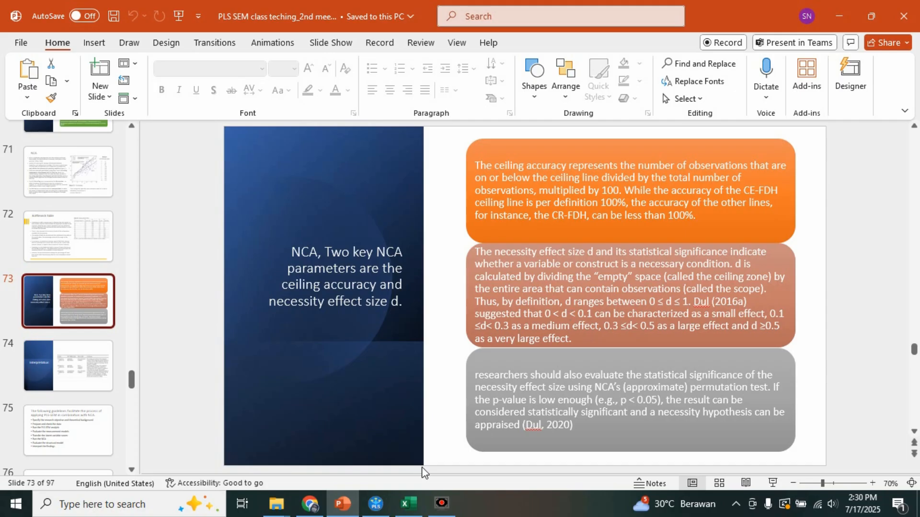
click(375, 503)
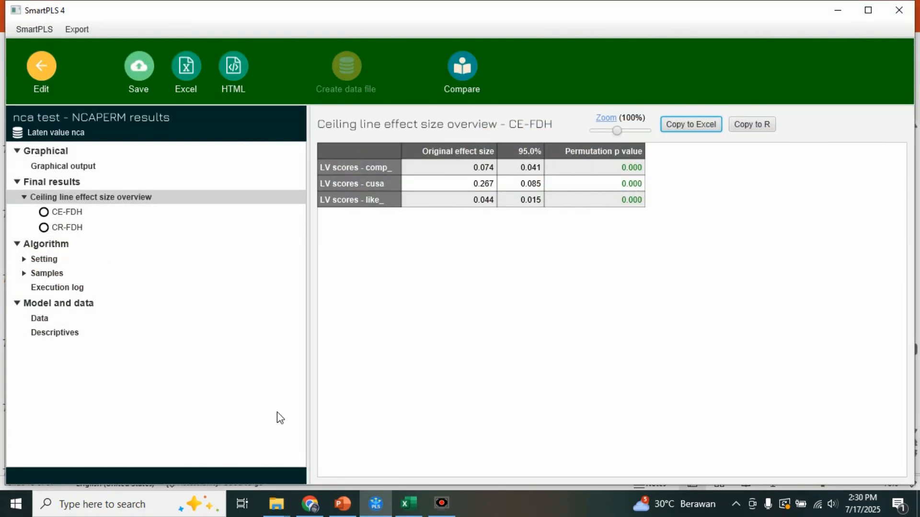
- Return to the nca test model and run the Necessary condition analysis (NCA) with 10 steps for bottleneck tables
click(43, 71)
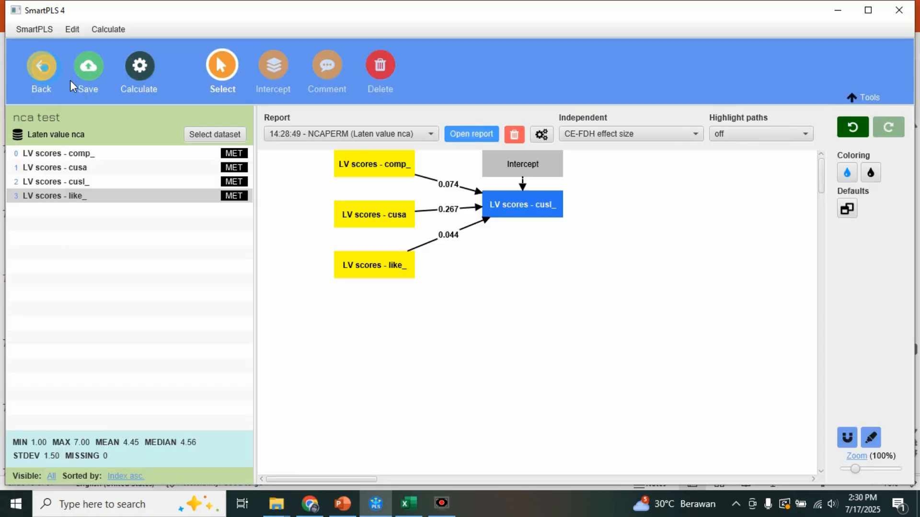
click(138, 71)
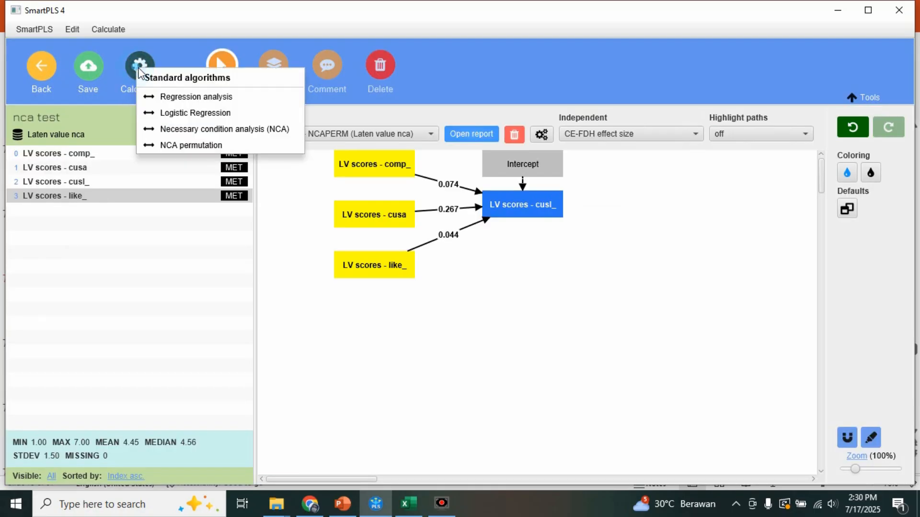
click(176, 131)
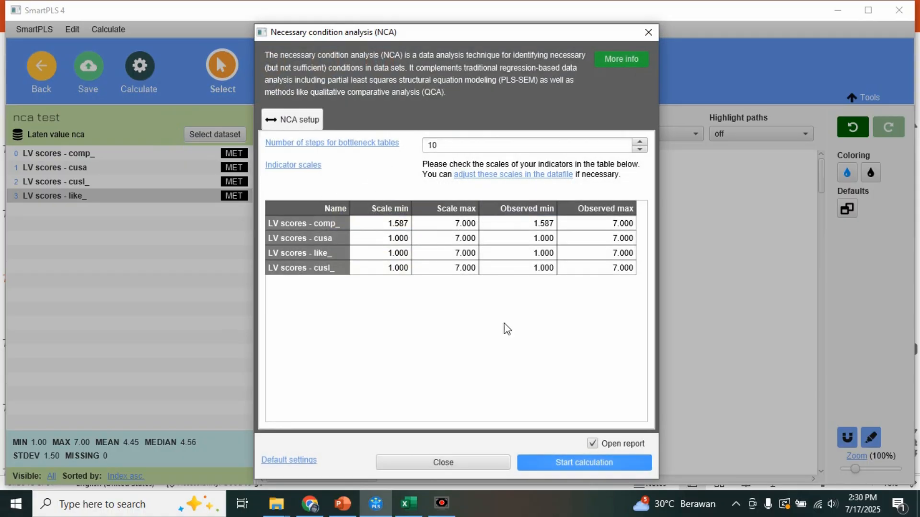
click(565, 460)
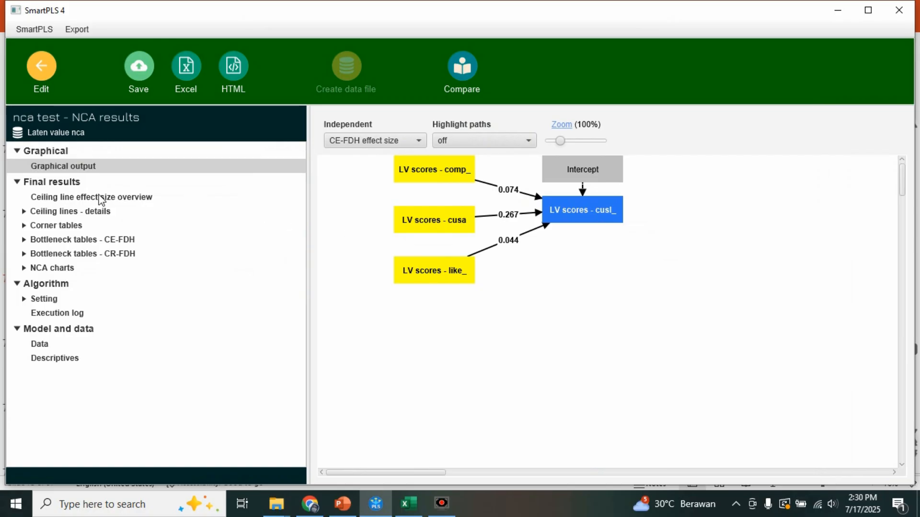
- Examine the NCA ceiling line effect size overview and the CE-FDH ceiling line details
click(38, 198)
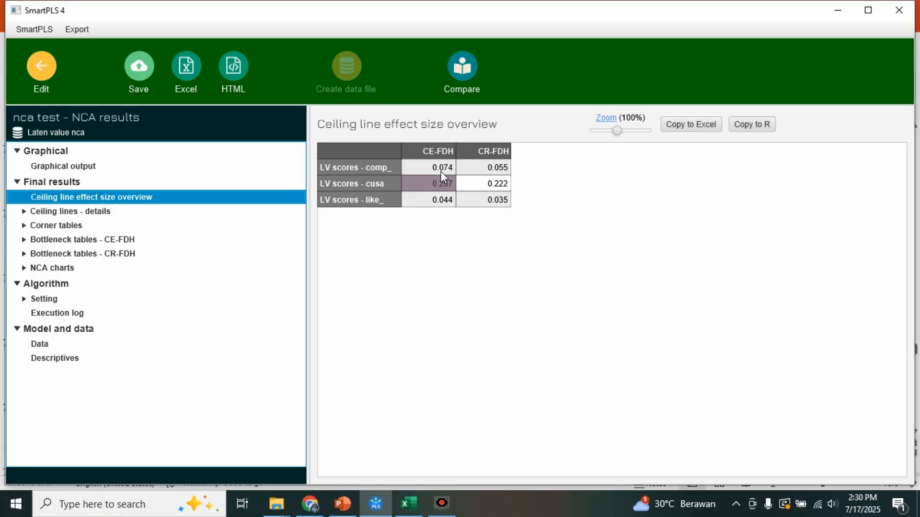
click(30, 215)
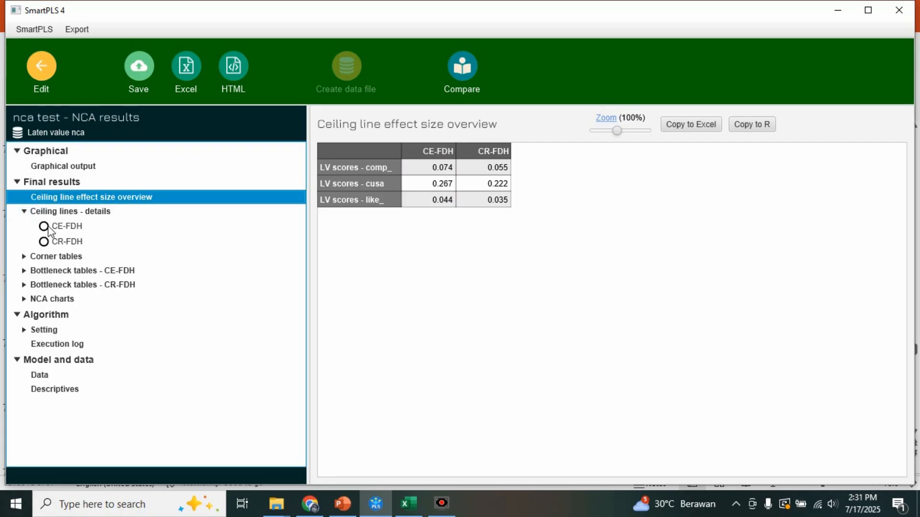
click(49, 226)
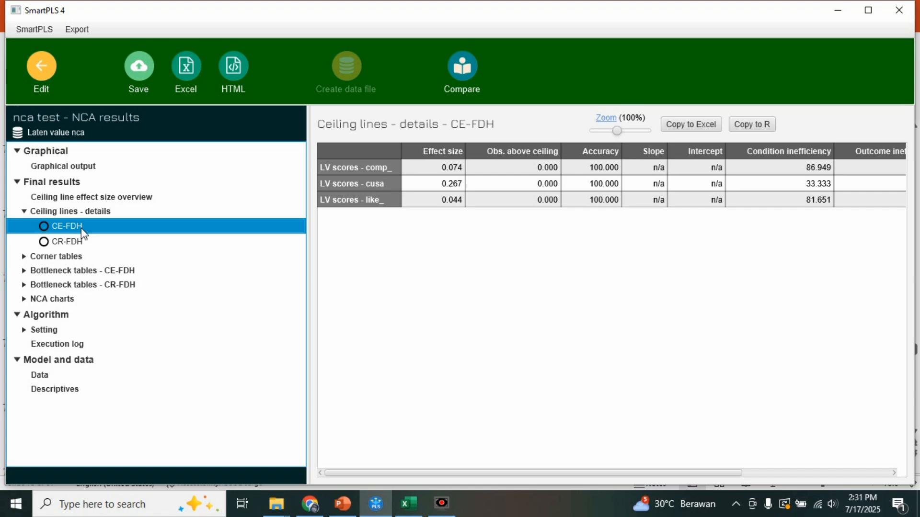
click(569, 335)
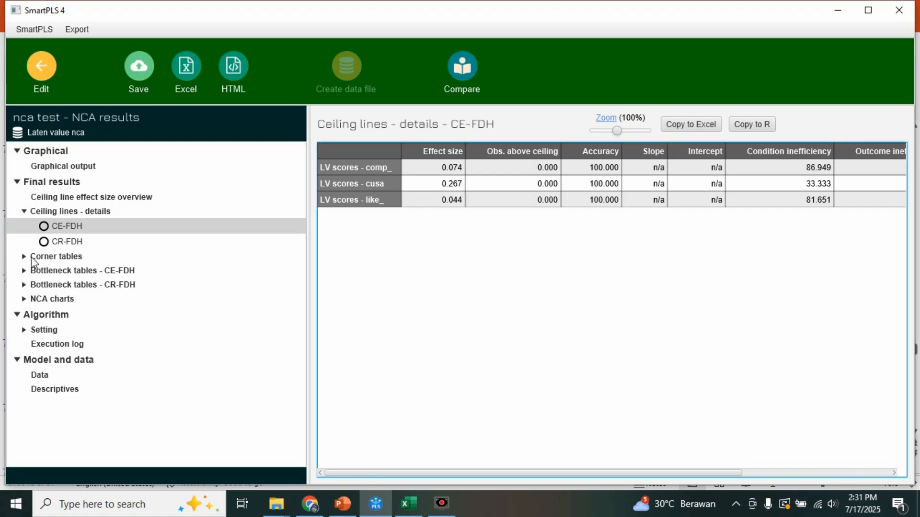
- Examine the comp_ corner table and the 50% outcome row of the CE-FDH bottleneck values for comp_, cusa and like_
click(24, 257)
click(59, 273)
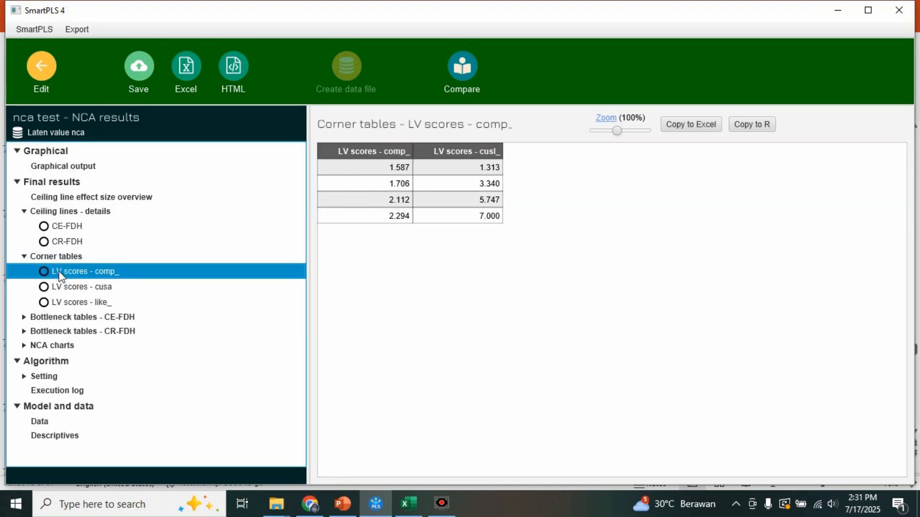
double_click(57, 319)
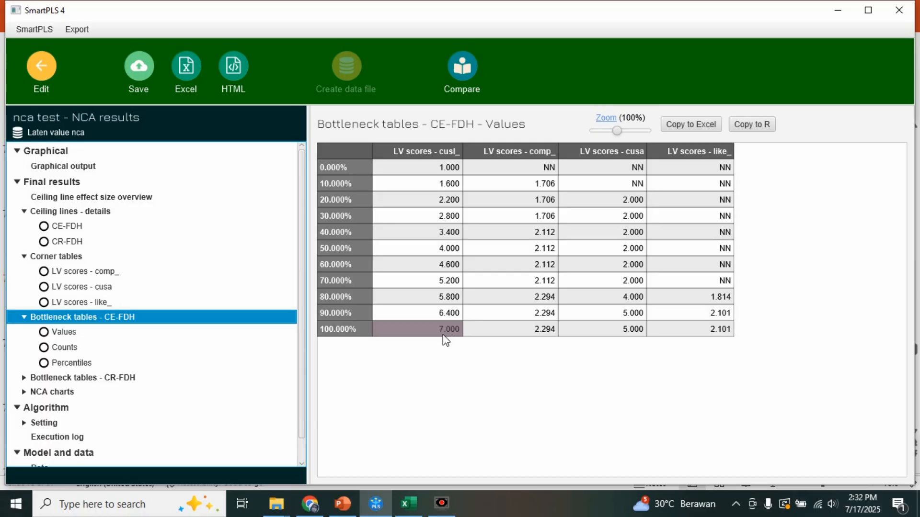
click(426, 248)
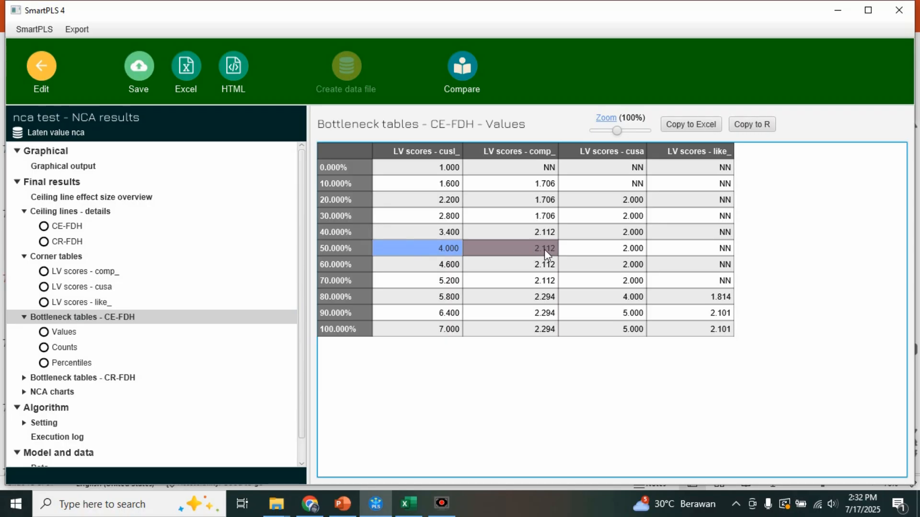
click(617, 255)
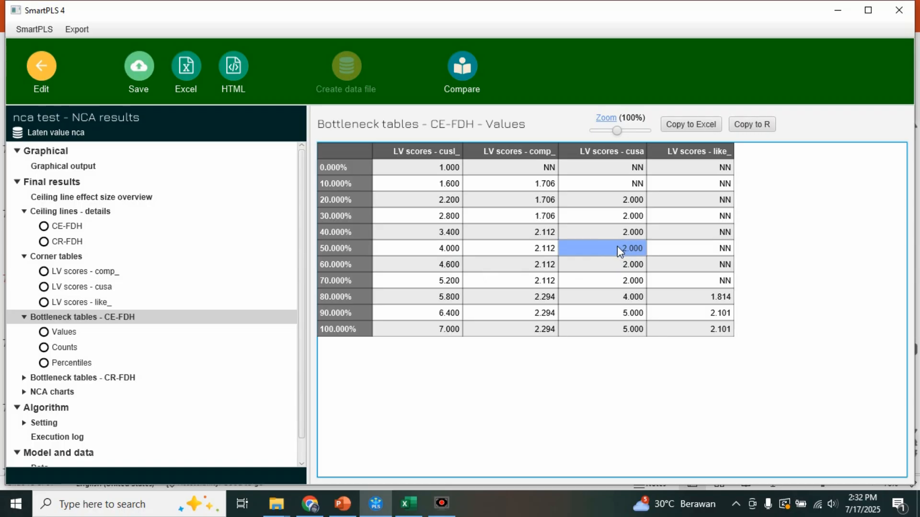
click(677, 256)
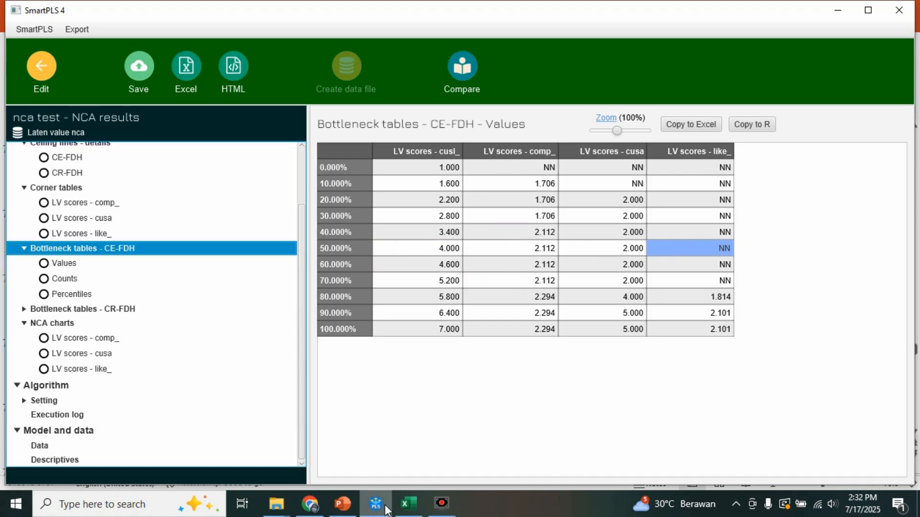
- In Excel, remove the comp_ -> cusa and like_ -> cusa rows and copy the NCA effect size table to cell G1, beside the path coefficients
click(407, 507)
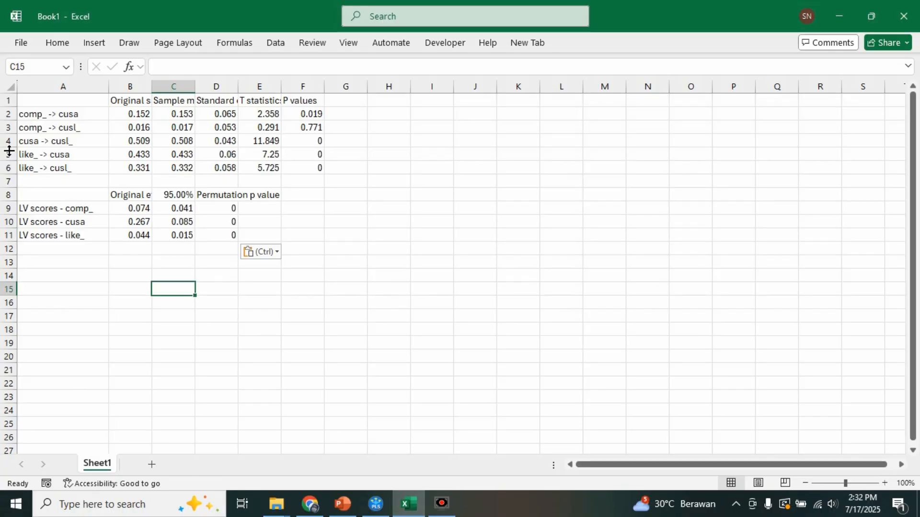
drag(88, 166, 227, 209)
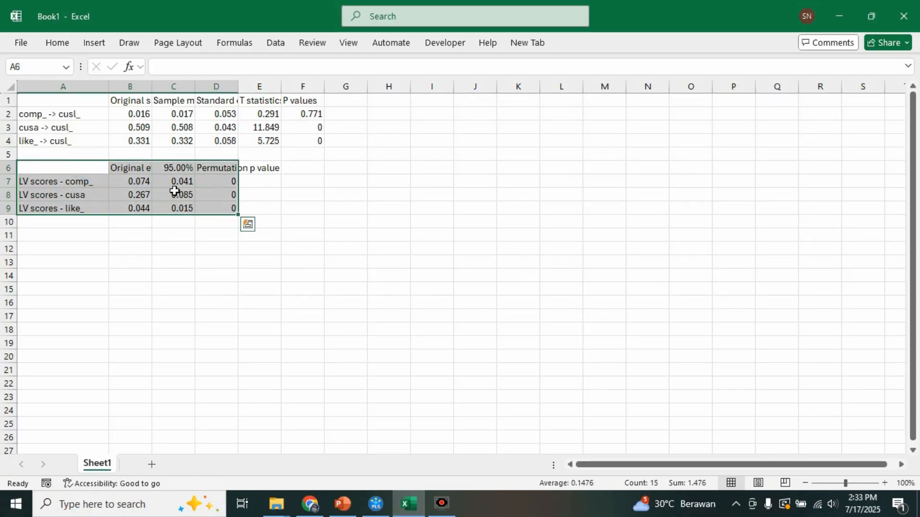
right_click(173, 191)
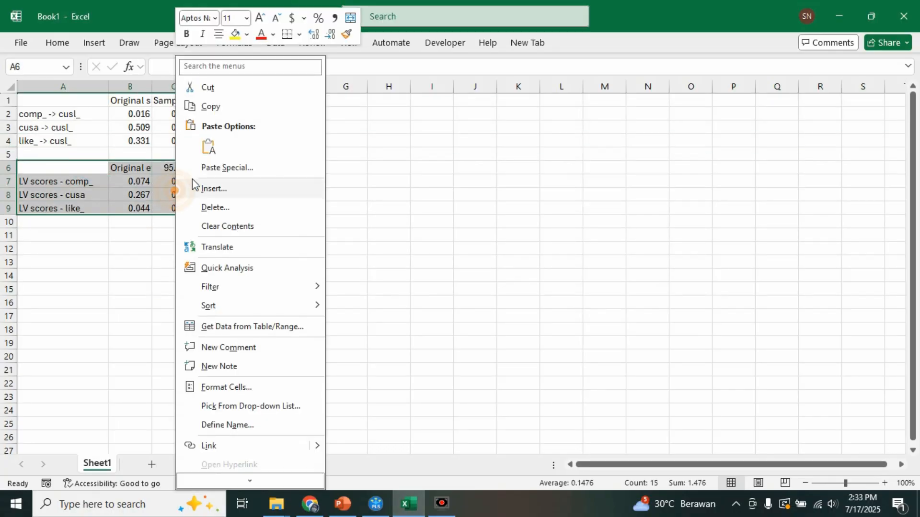
click(211, 105)
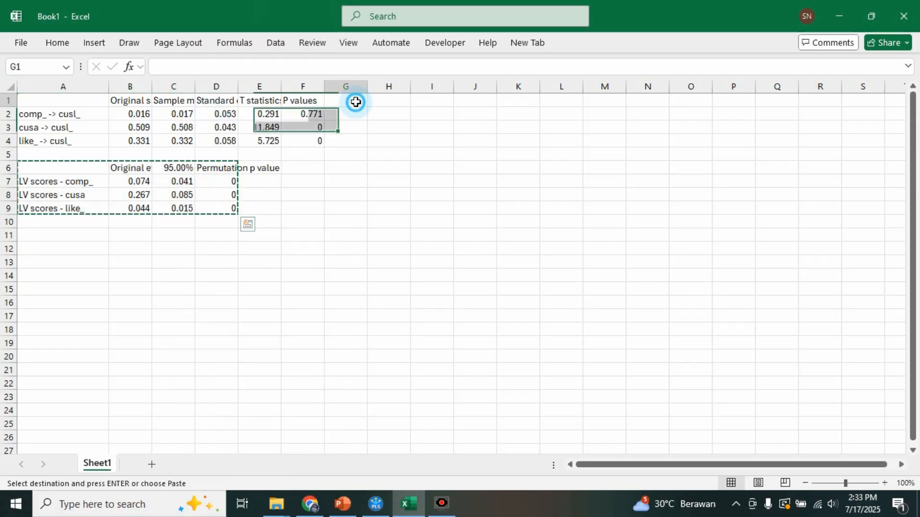
right_click(353, 99)
click(388, 160)
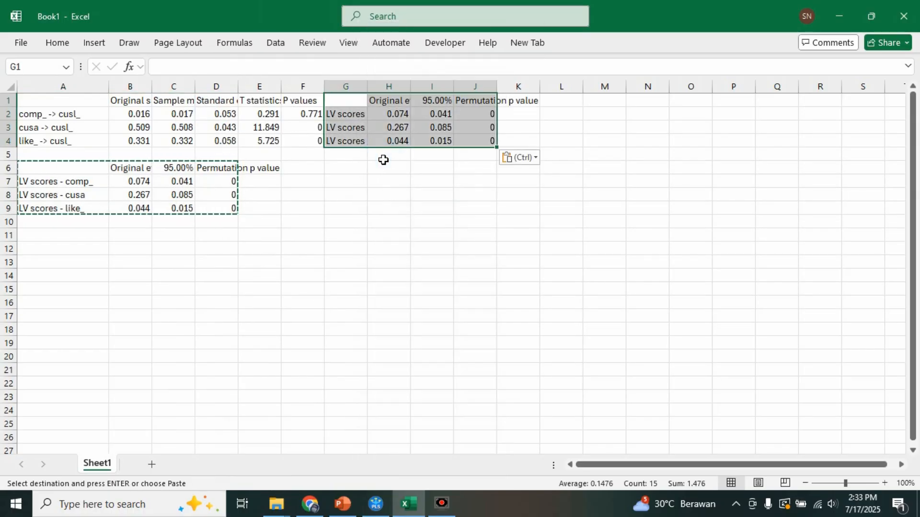
- Widen column G to check the LV scores labels against the path rows, and delete that label column
click(358, 87)
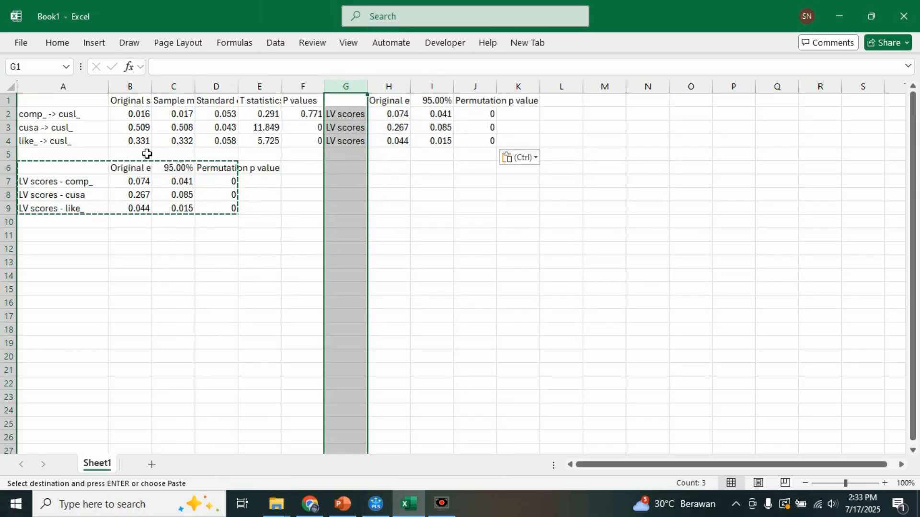
drag(267, 262, 266, 248)
drag(367, 86, 451, 95)
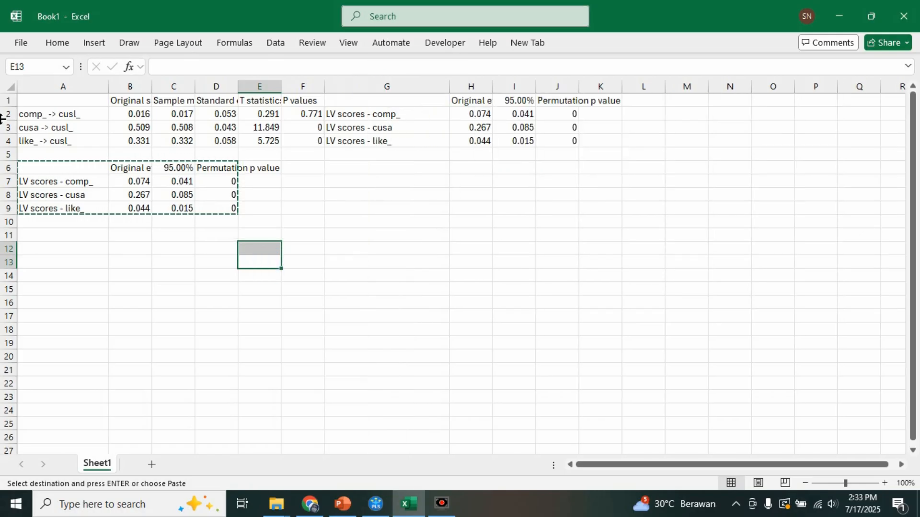
click(402, 82)
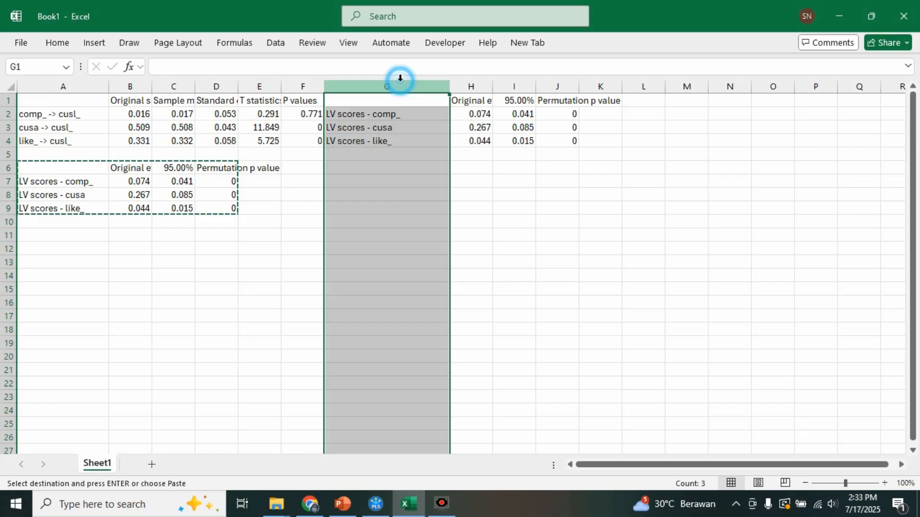
click(58, 42)
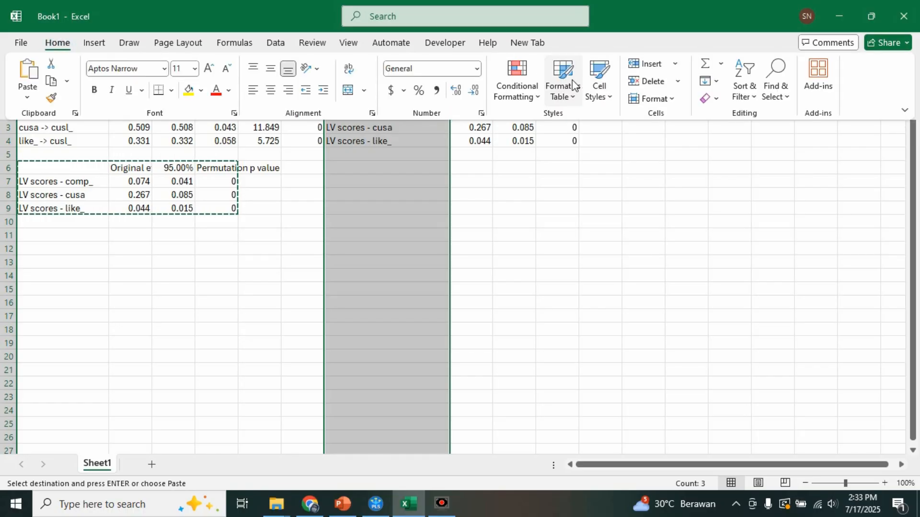
click(631, 80)
click(503, 250)
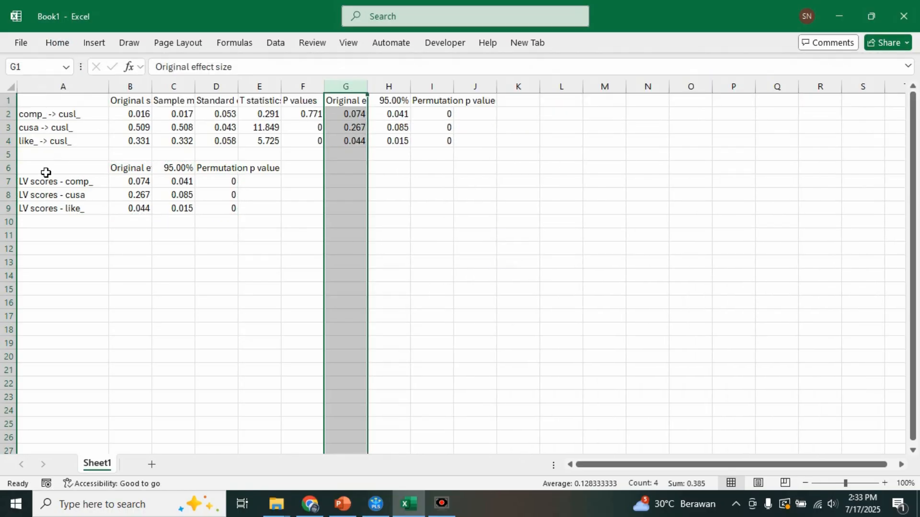
- Delete rows 6 to 10, which hold the original copy of the NCA effect size table
drag(8, 166, 8, 222)
click(57, 42)
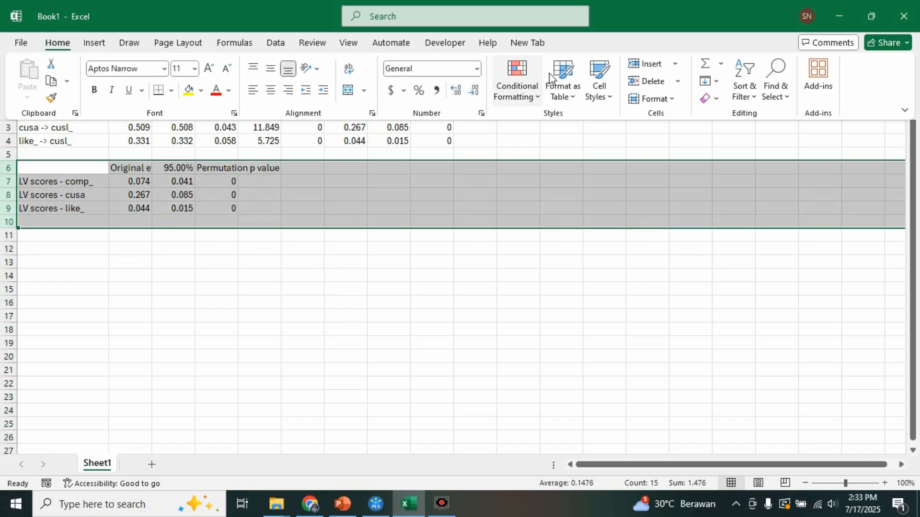
click(645, 88)
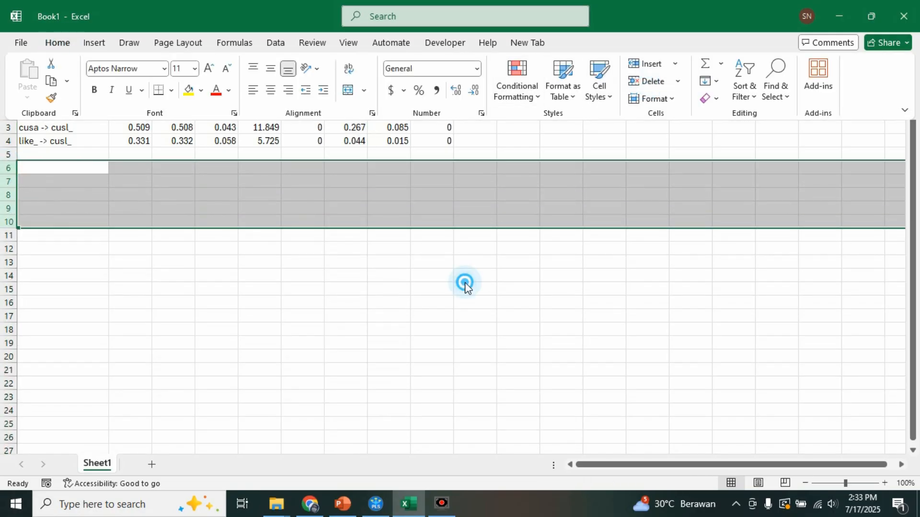
click(161, 119)
- Delete columns C to E, from the sample mean through the T statistics, and widen column B to fit its header
drag(179, 86, 259, 86)
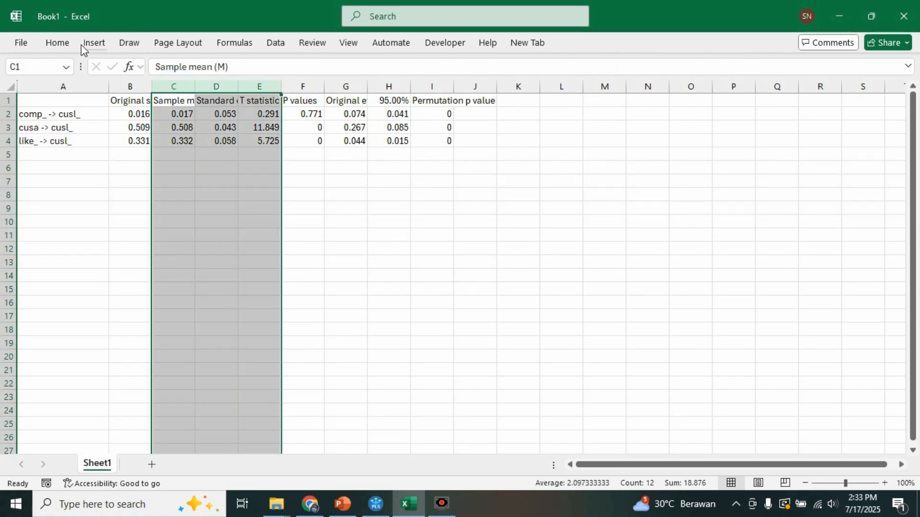
click(57, 42)
click(646, 80)
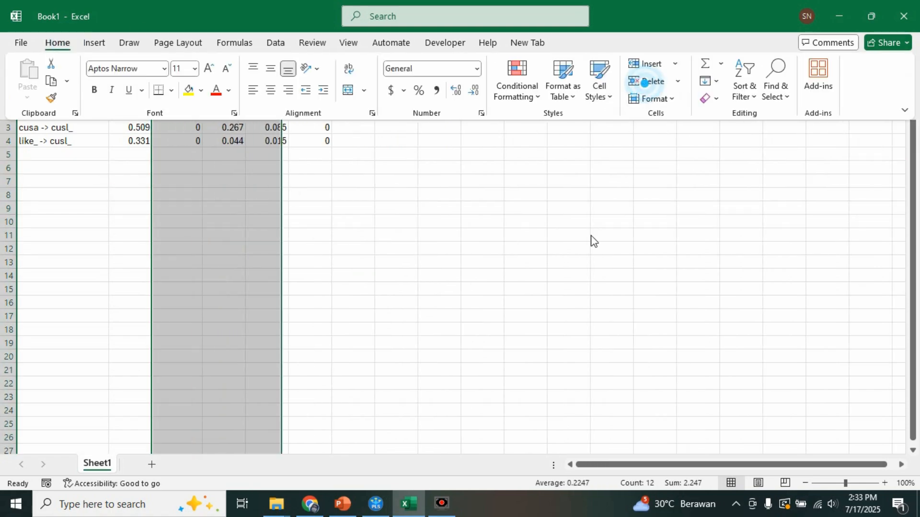
click(318, 99)
- Delete the 95.00% column and widen column D to fit the Original effect size header
click(320, 86)
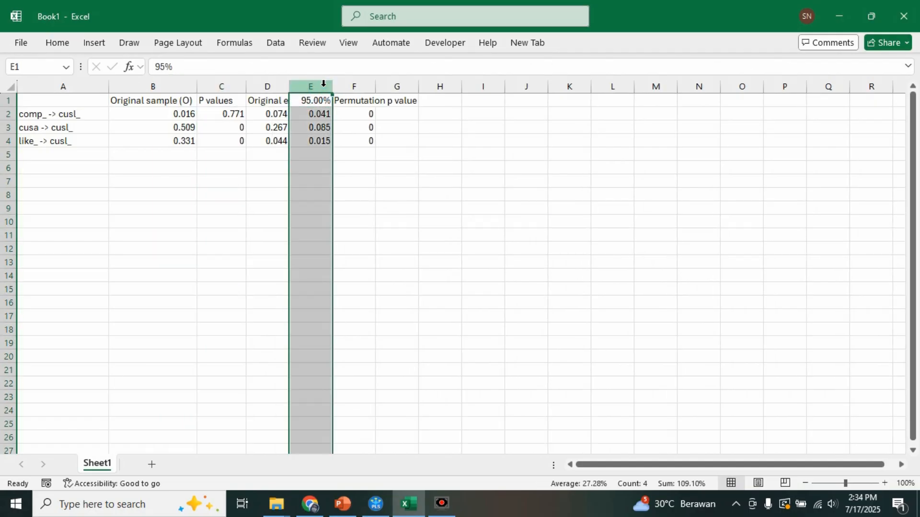
click(57, 43)
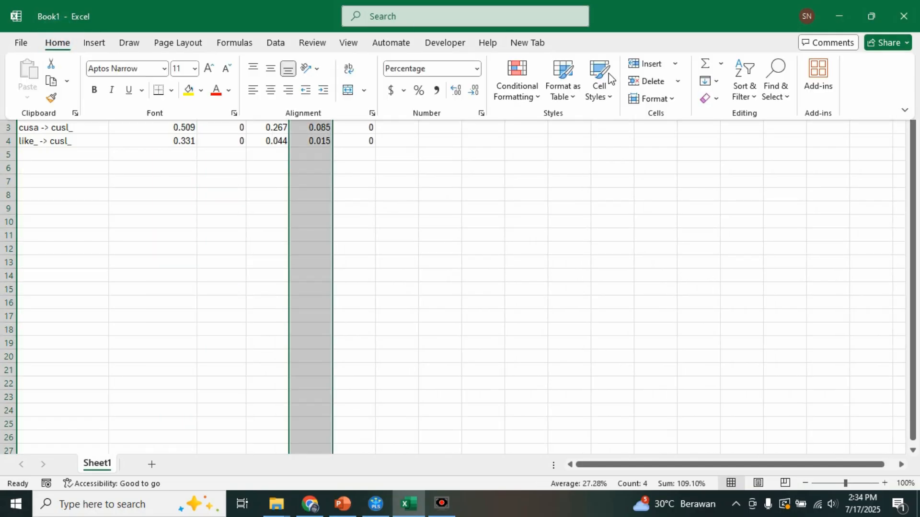
click(646, 82)
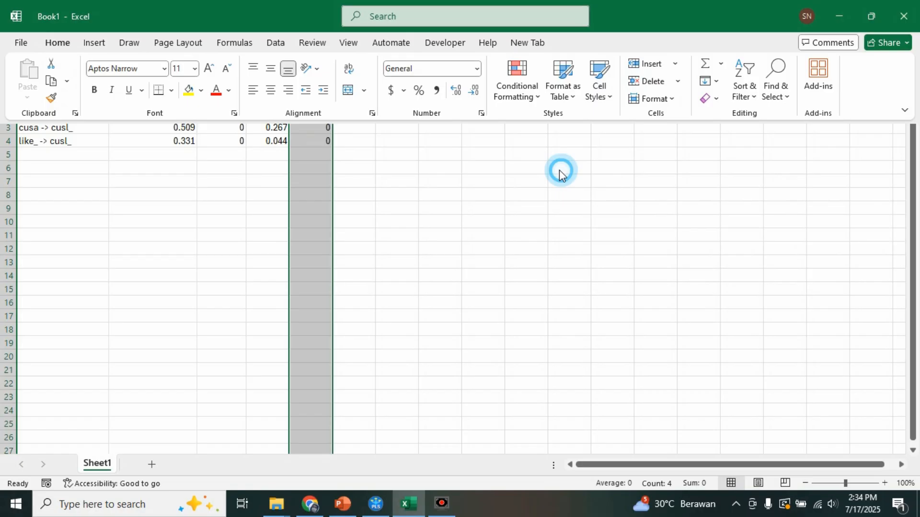
drag(289, 86, 327, 86)
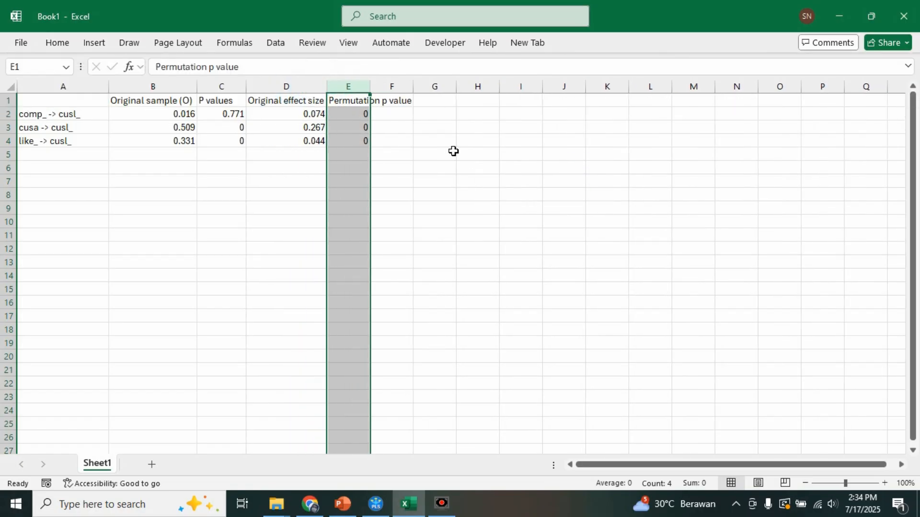
click(453, 152)
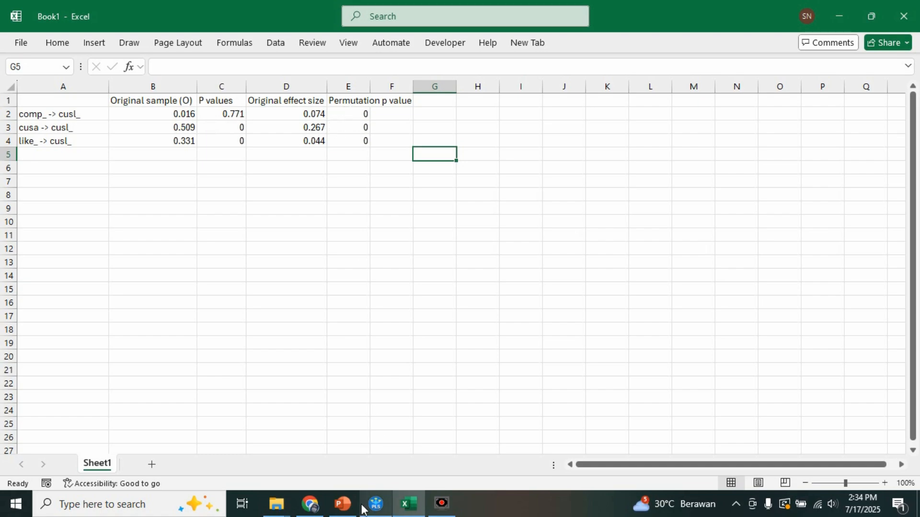
- Switch to the PowerPoint presentation and look for the slide following slide 73 on interpreting the NCA results
click(343, 507)
scroll(107, 376, down, 2)
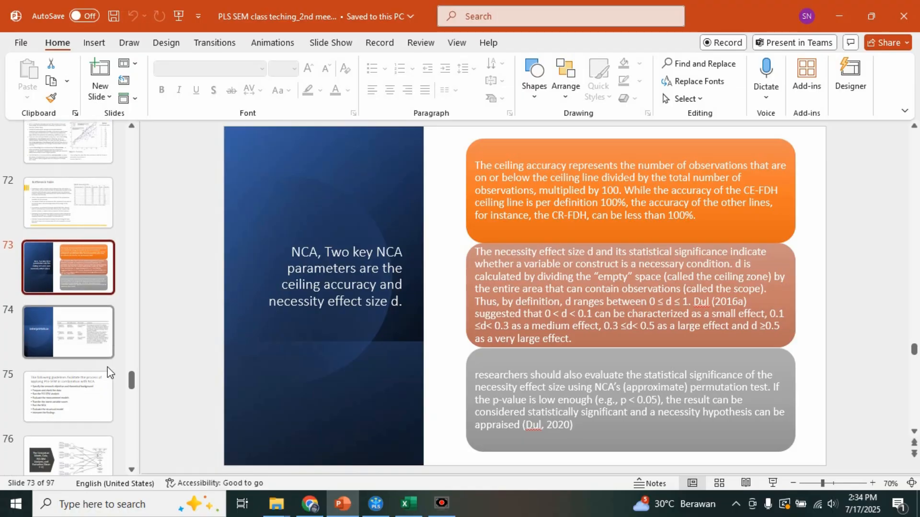